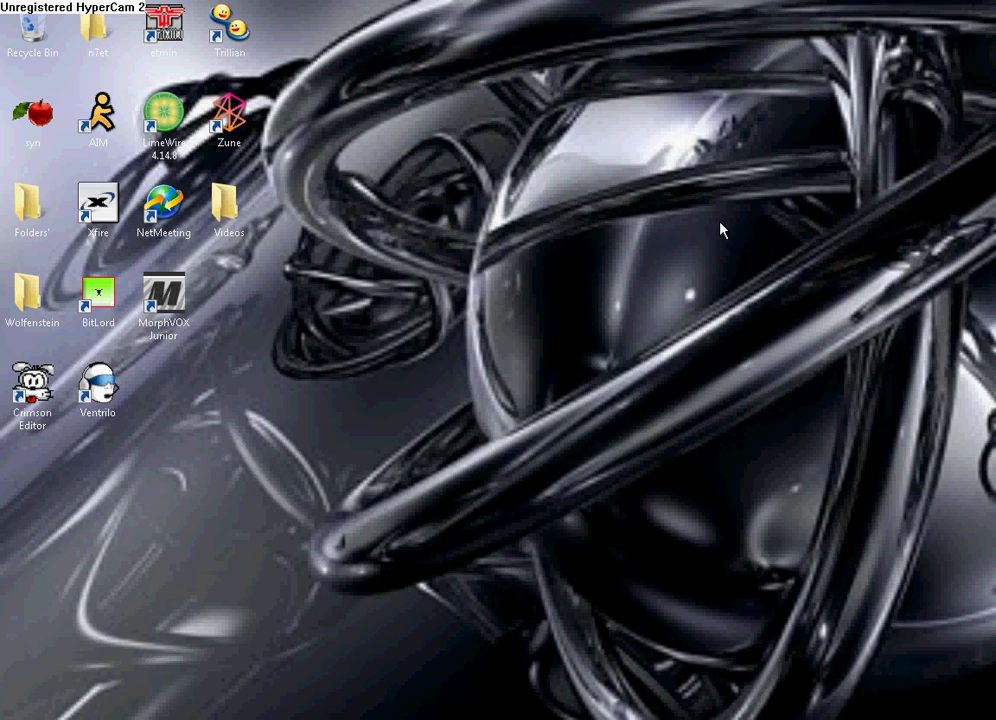
- Open Control Panel from the Start menu and scroll the Classic View icons to Windows Firewall
key(super)
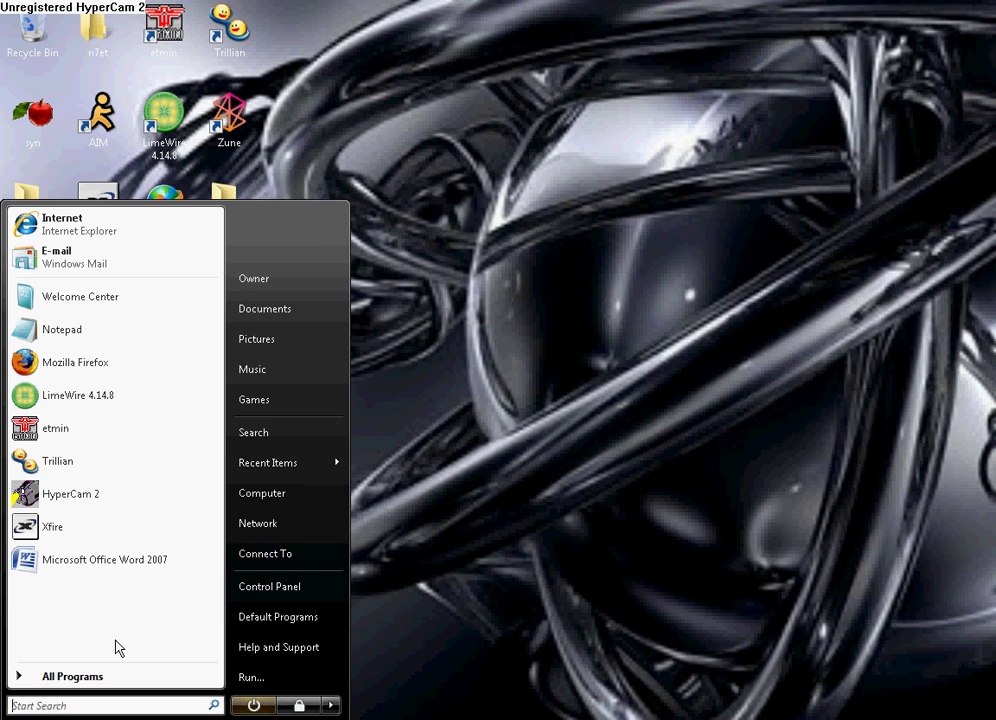
click(285, 585)
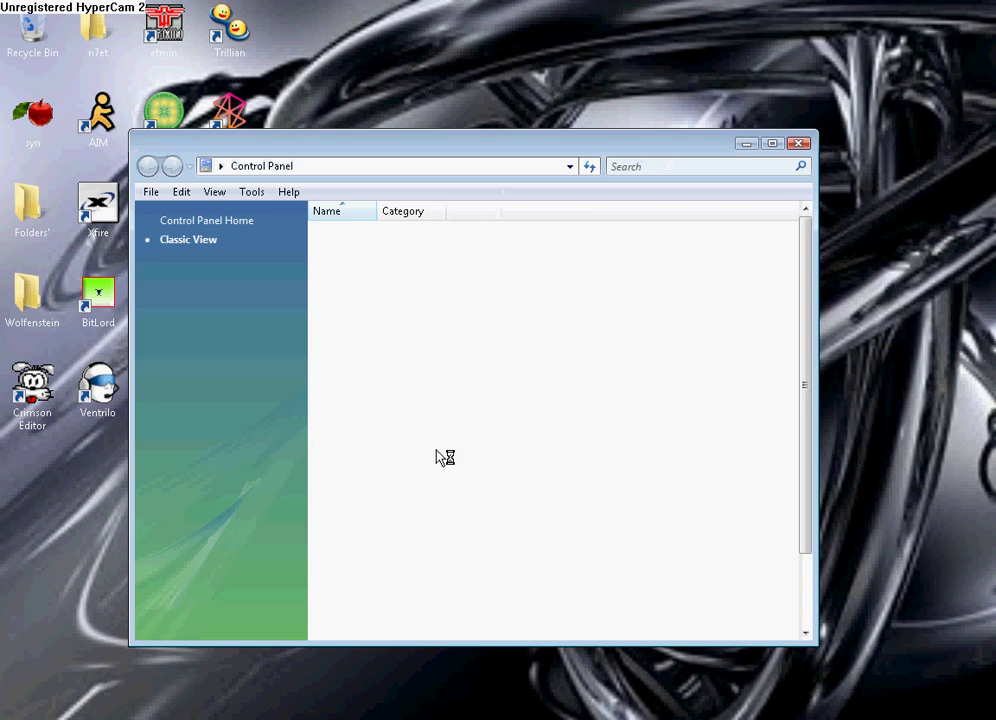
scroll(438, 458, down, 3)
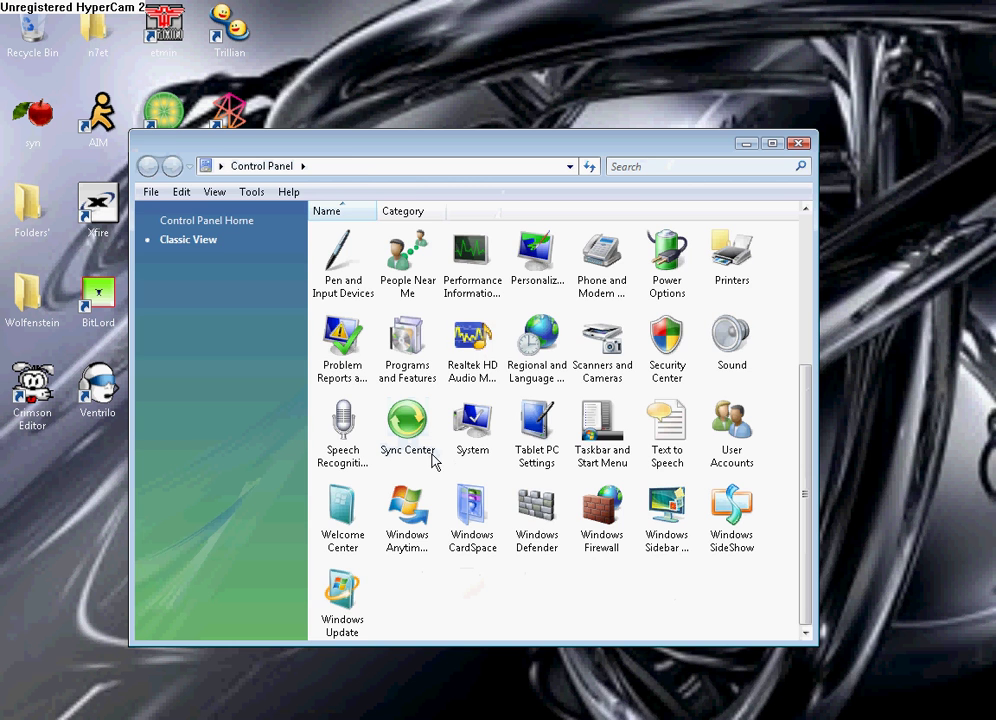
- Open Windows Firewall's settings, move the window aside, and show the Exceptions list
double_click(593, 530)
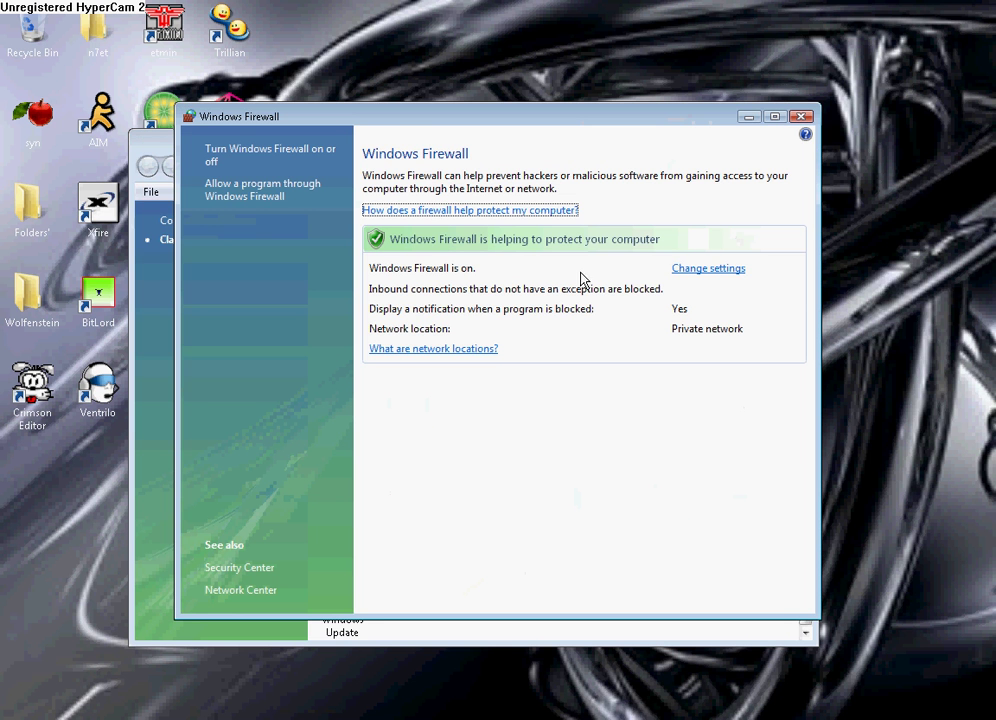
click(700, 270)
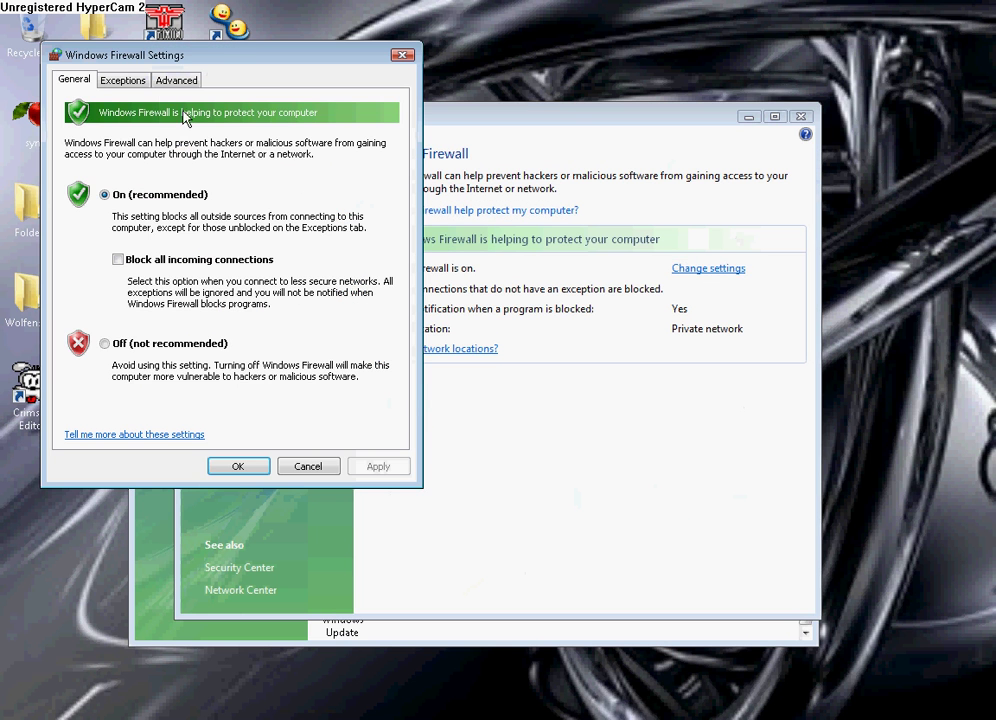
drag(178, 55, 570, 106)
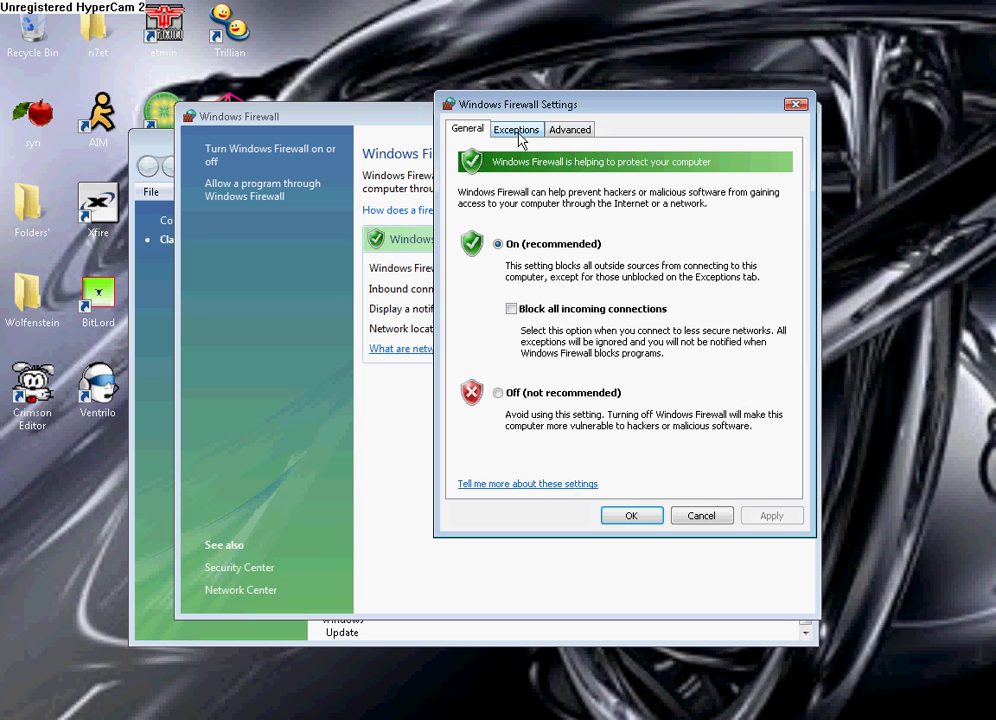
click(517, 131)
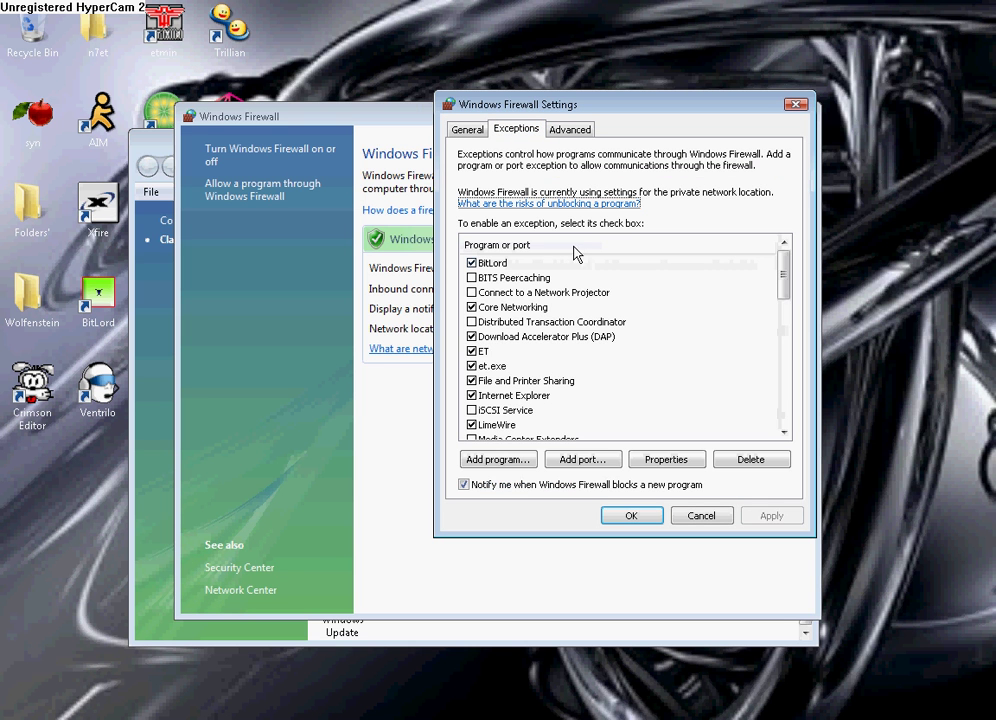
drag(786, 277, 772, 247)
click(575, 462)
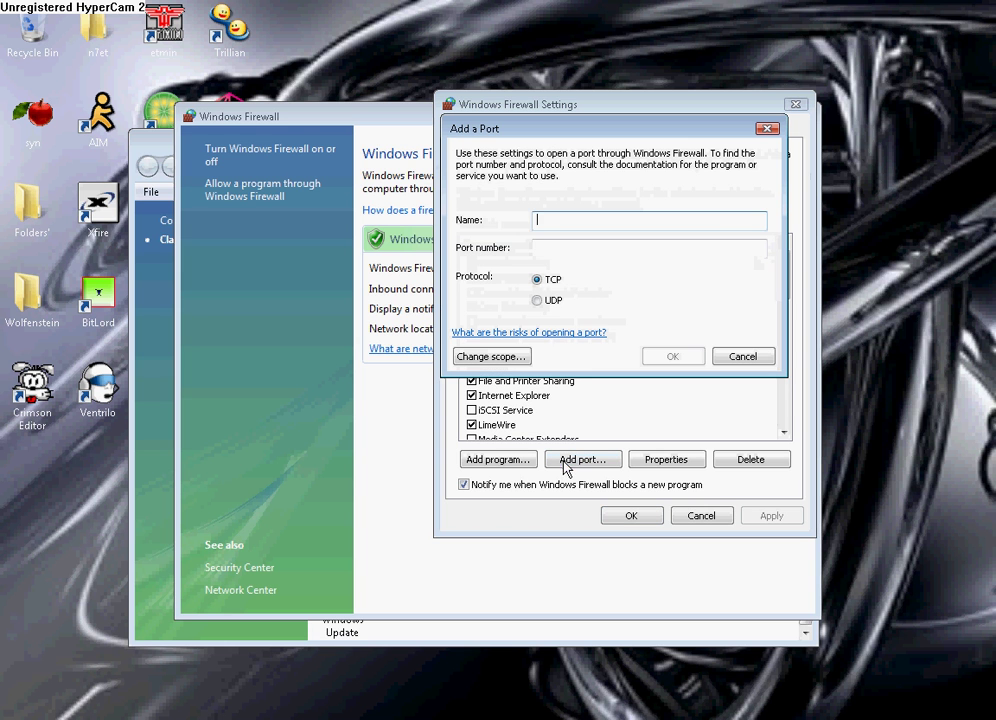
click(631, 247)
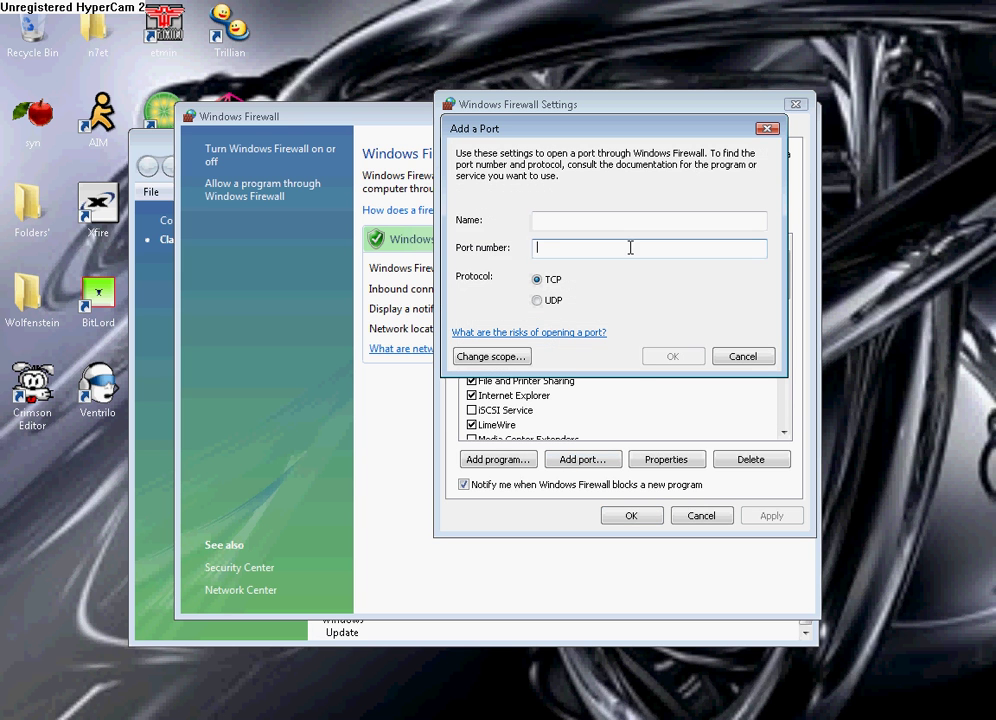
click(538, 283)
click(537, 300)
click(537, 280)
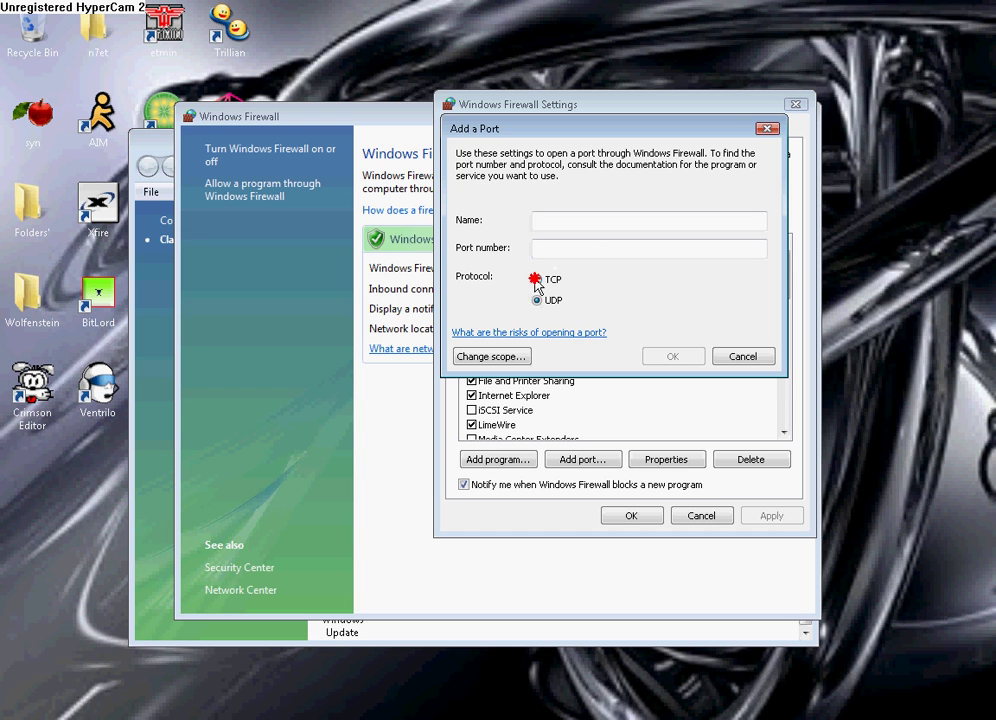
click(536, 300)
click(537, 280)
click(589, 249)
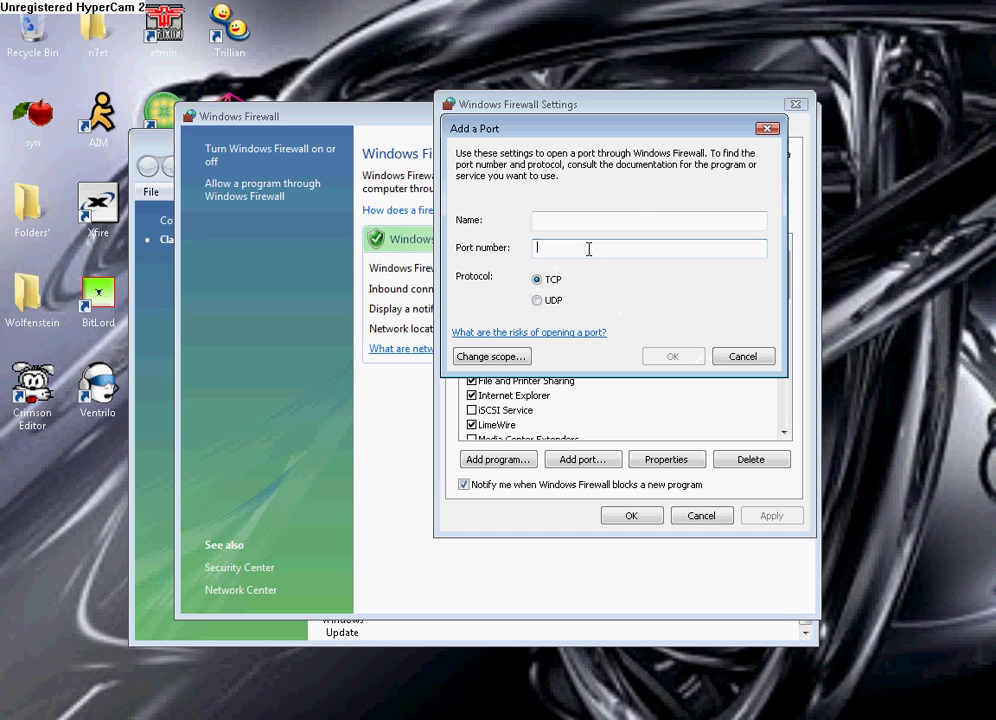
click(595, 221)
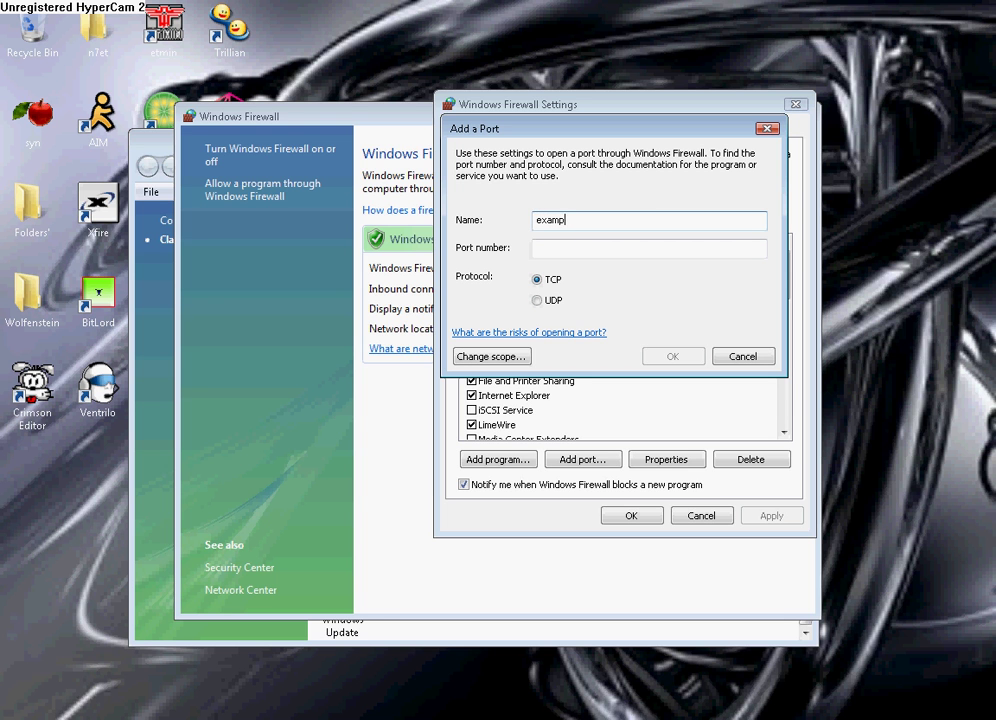
click(568, 252)
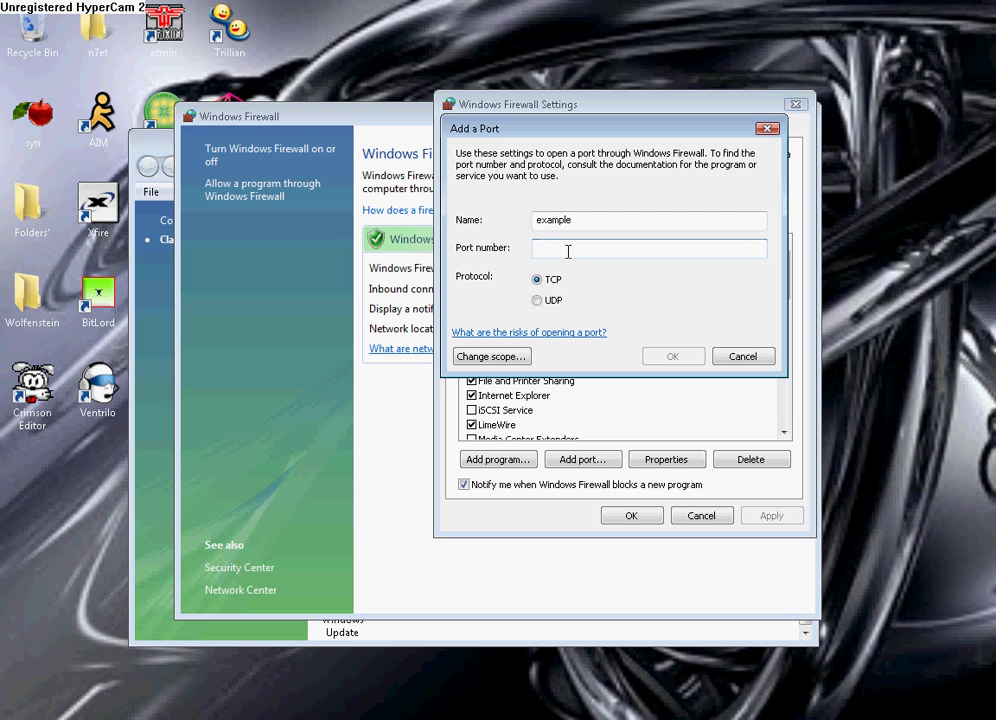
text(0000)
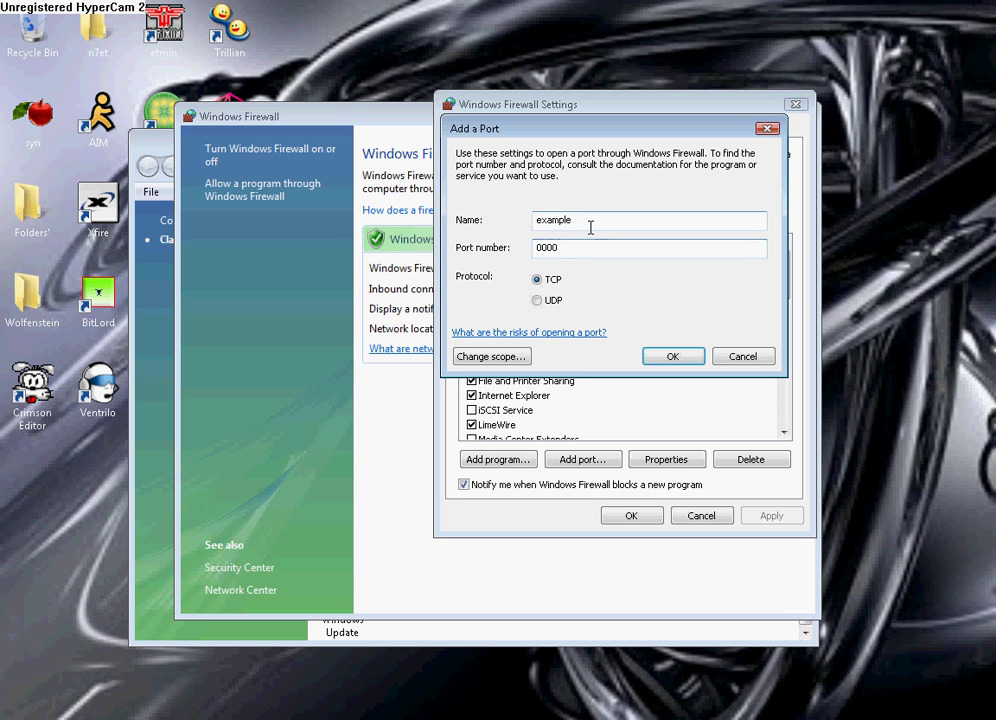
click(595, 221)
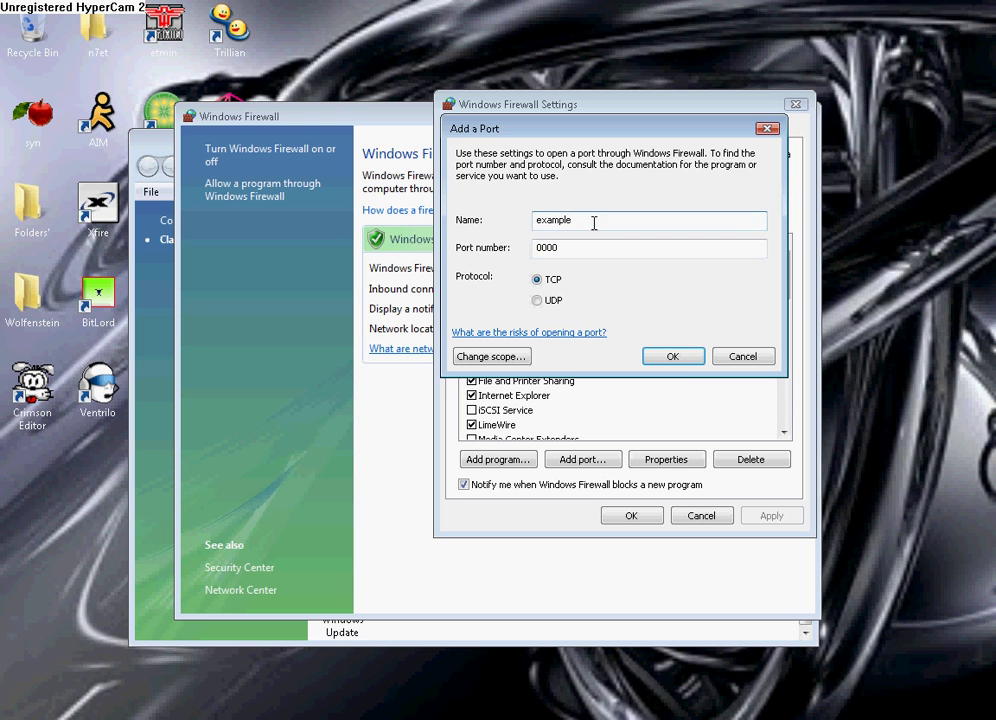
click(572, 248)
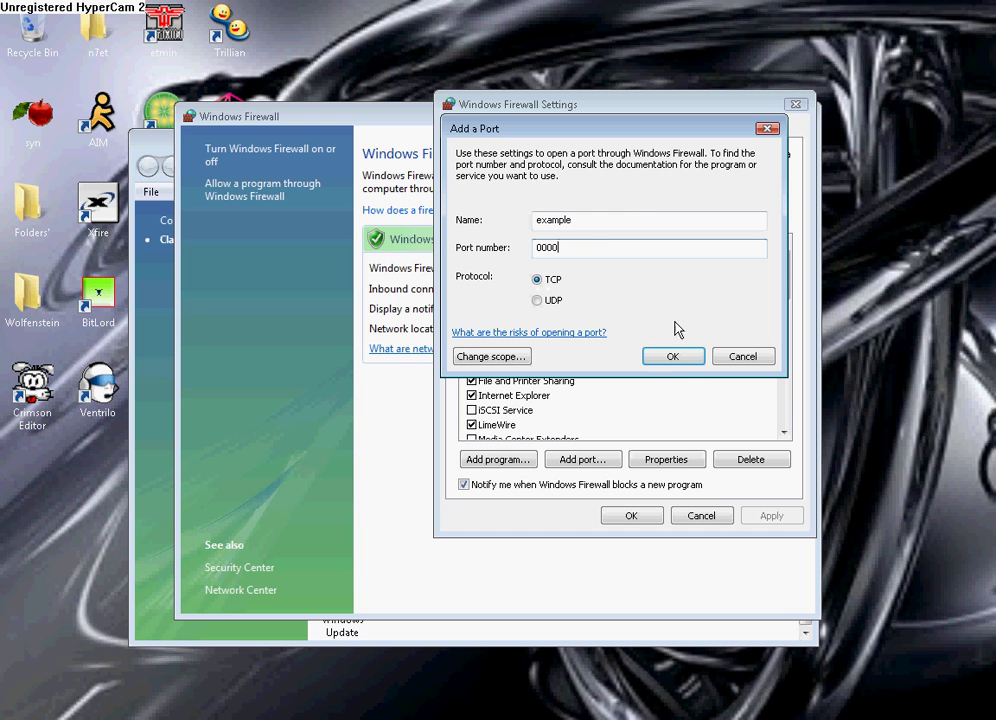
click(583, 220)
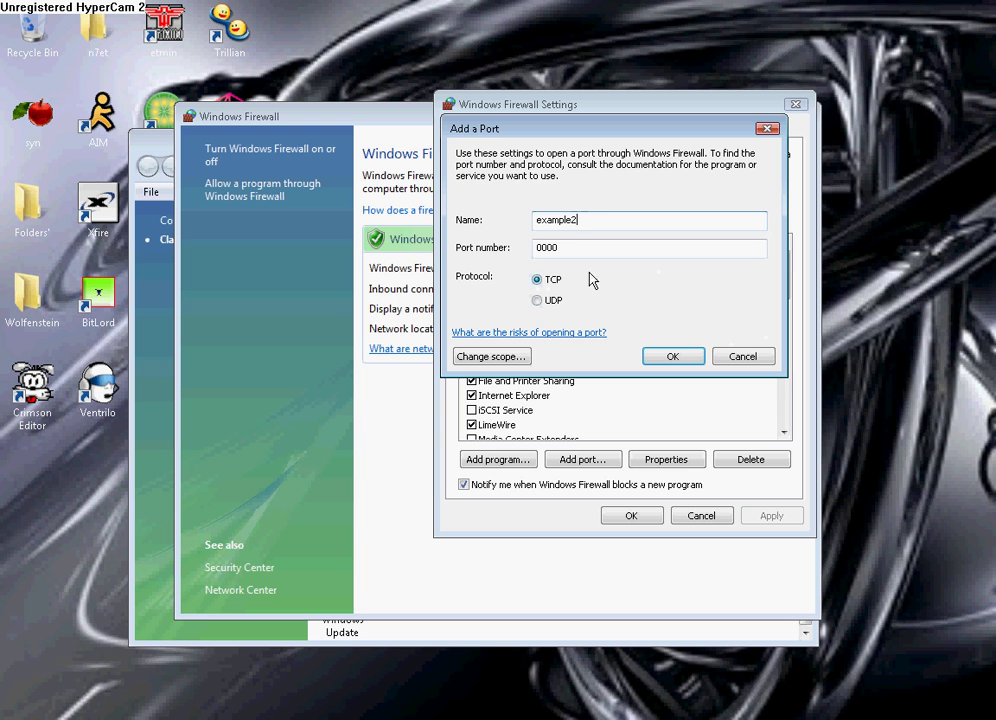
click(541, 247)
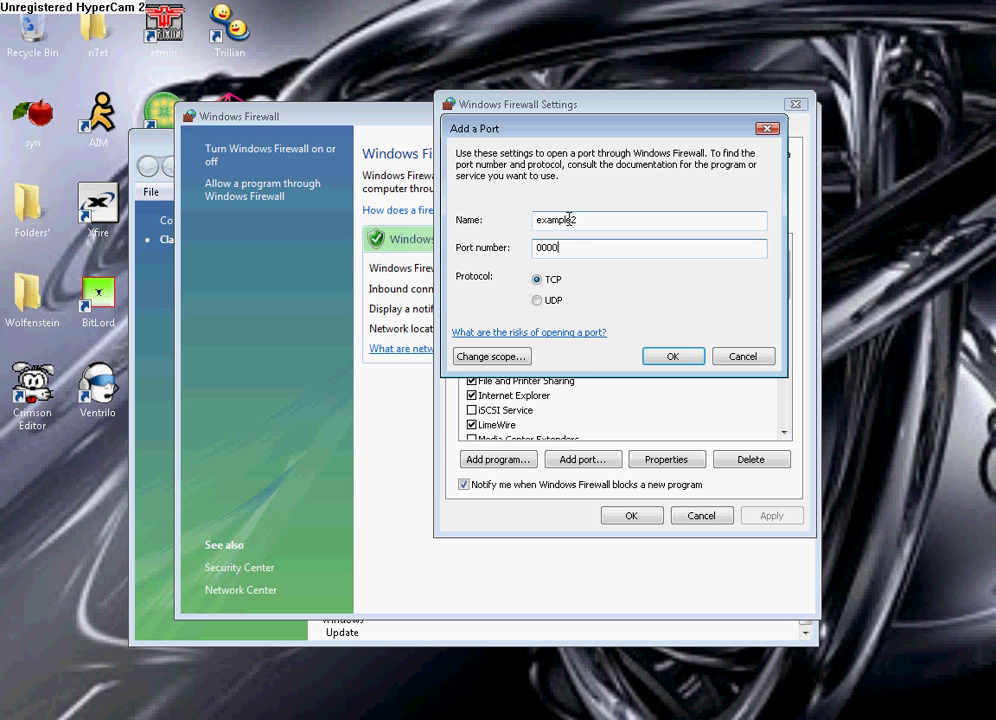
click(545, 302)
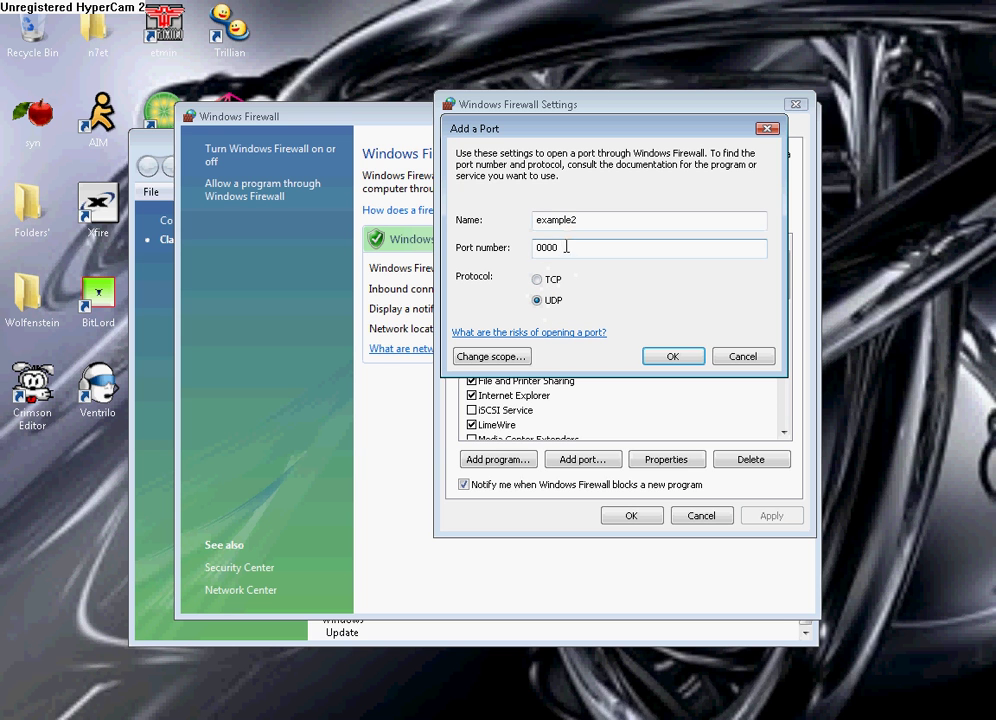
drag(569, 247, 469, 246)
key(BackSpace)
drag(594, 223, 500, 220)
key(BackSpace)
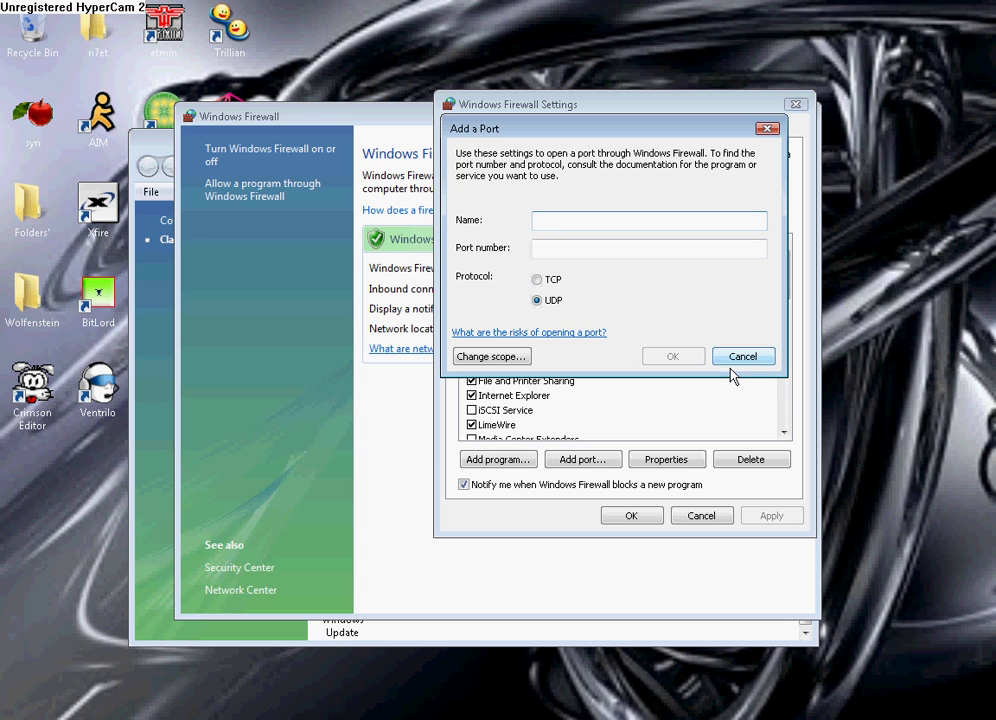
- Cancel the port exception, then close Firewall Settings, the Windows Firewall overview and Control Panel
click(730, 360)
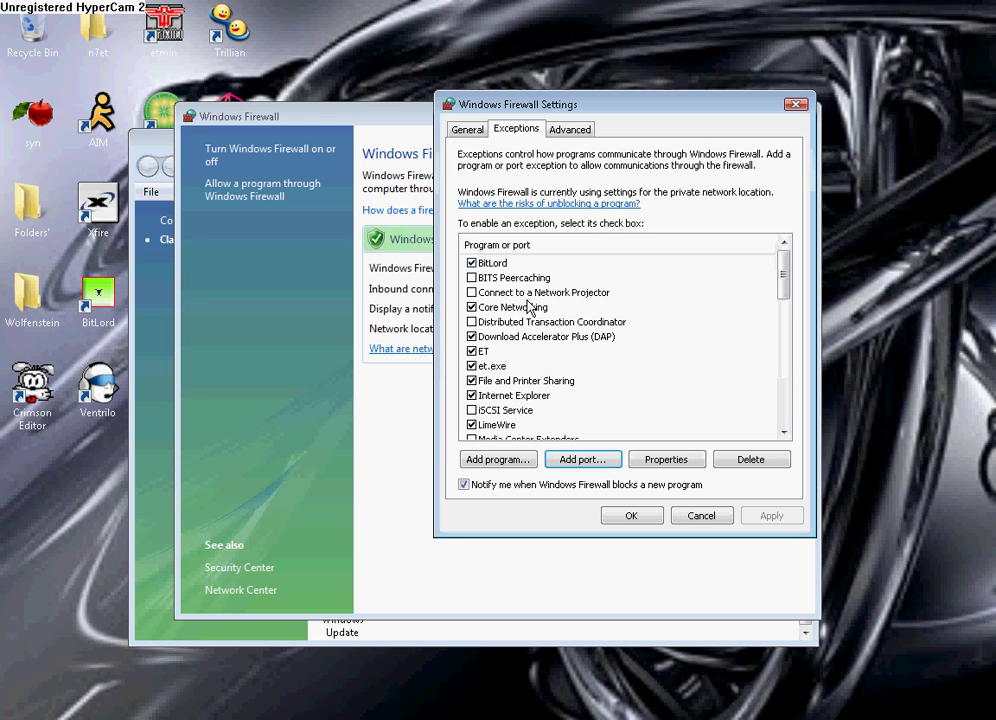
mouse_move(787, 283)
mouse_down()
mouse_move(760, 437)
mouse_move(779, 358)
mouse_move(780, 266)
mouse_up()
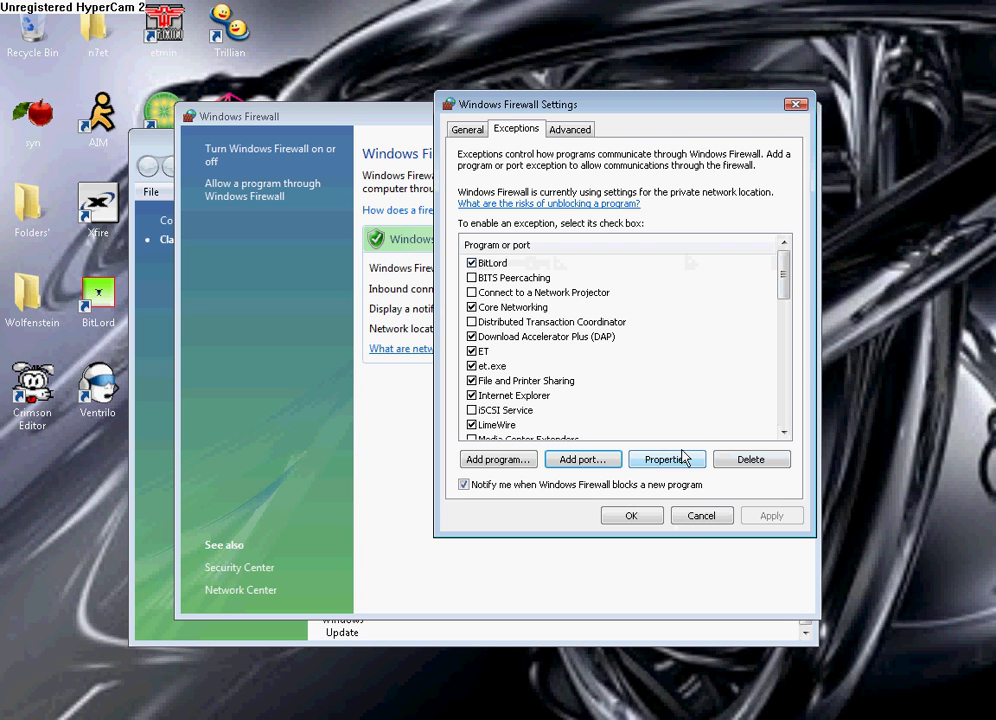
click(796, 104)
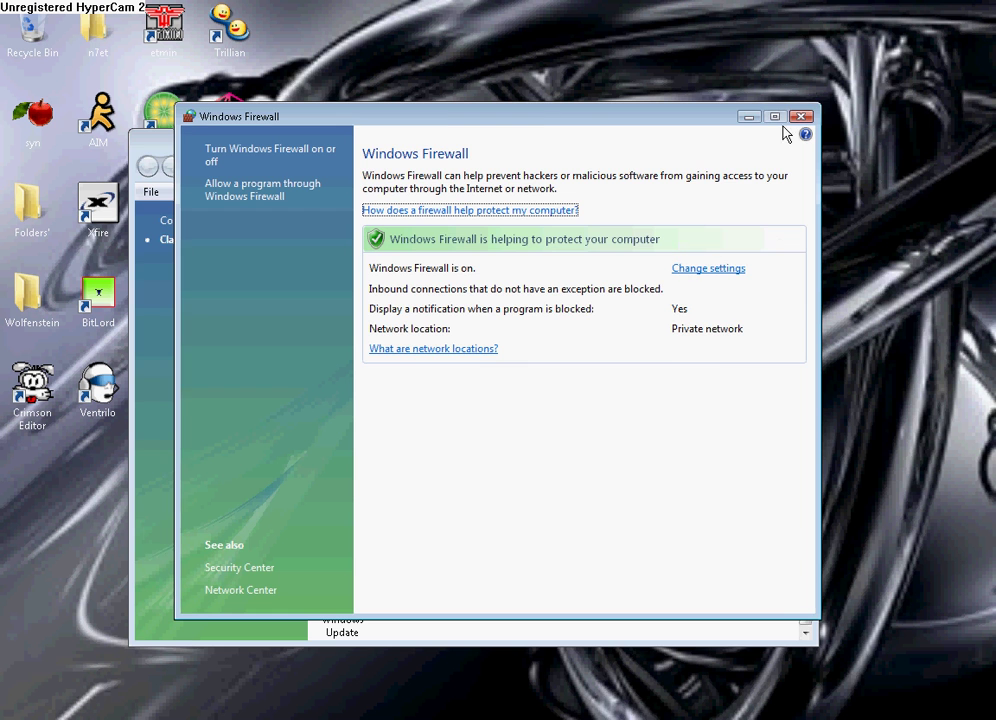
click(801, 117)
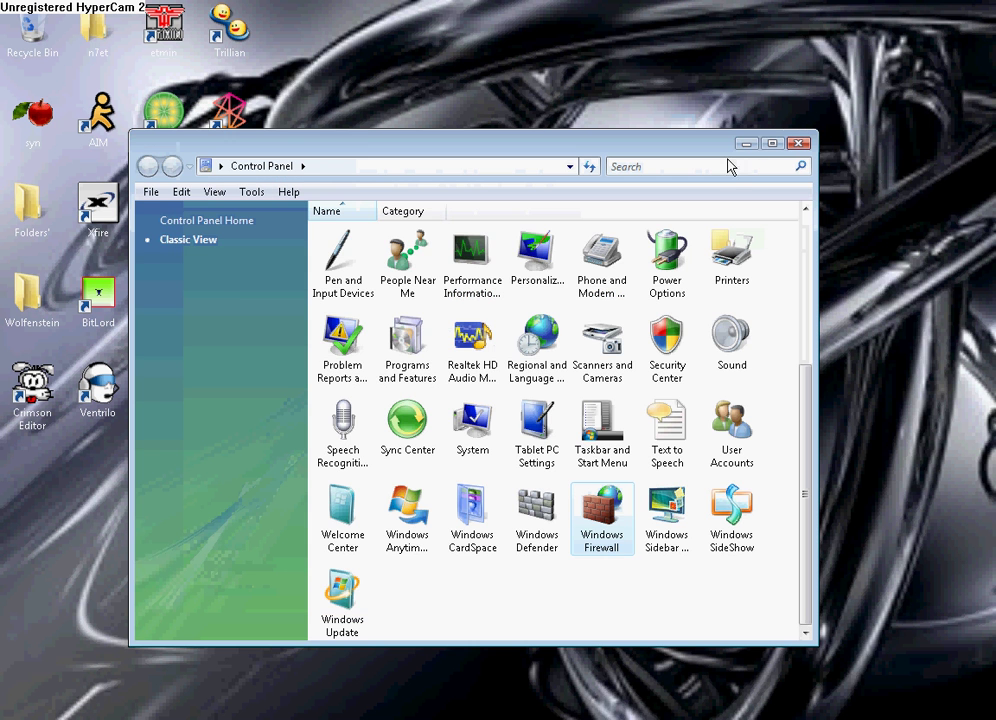
key(alt+F4)
- Bring up Firefox and enter 192.168.1.1 in its address bar
drag(630, 73, 476, 522)
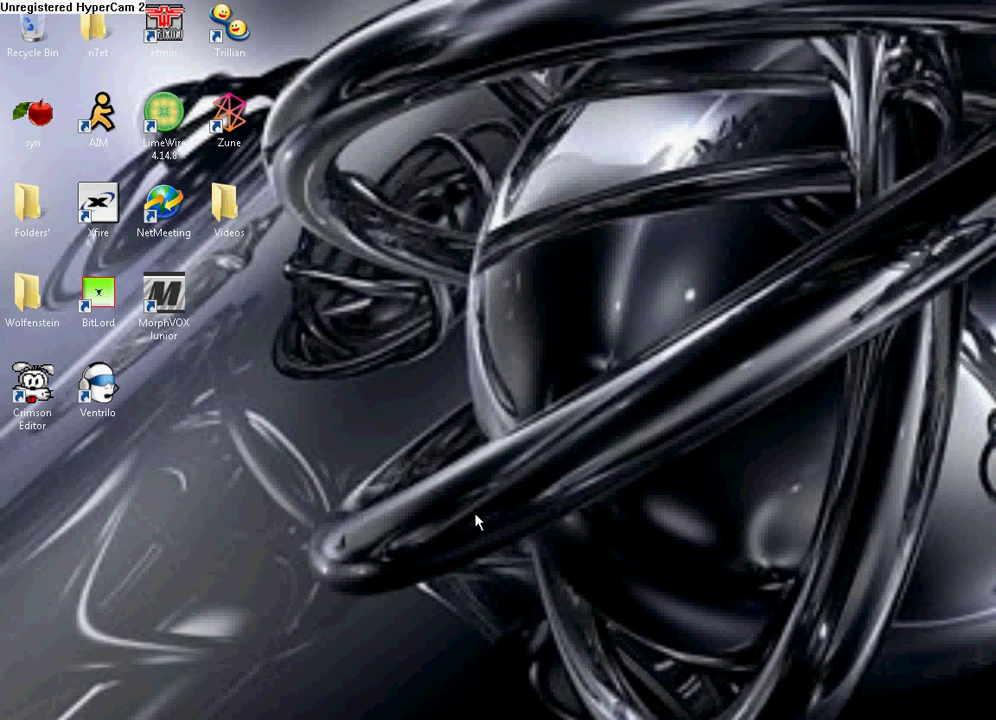
key(super)
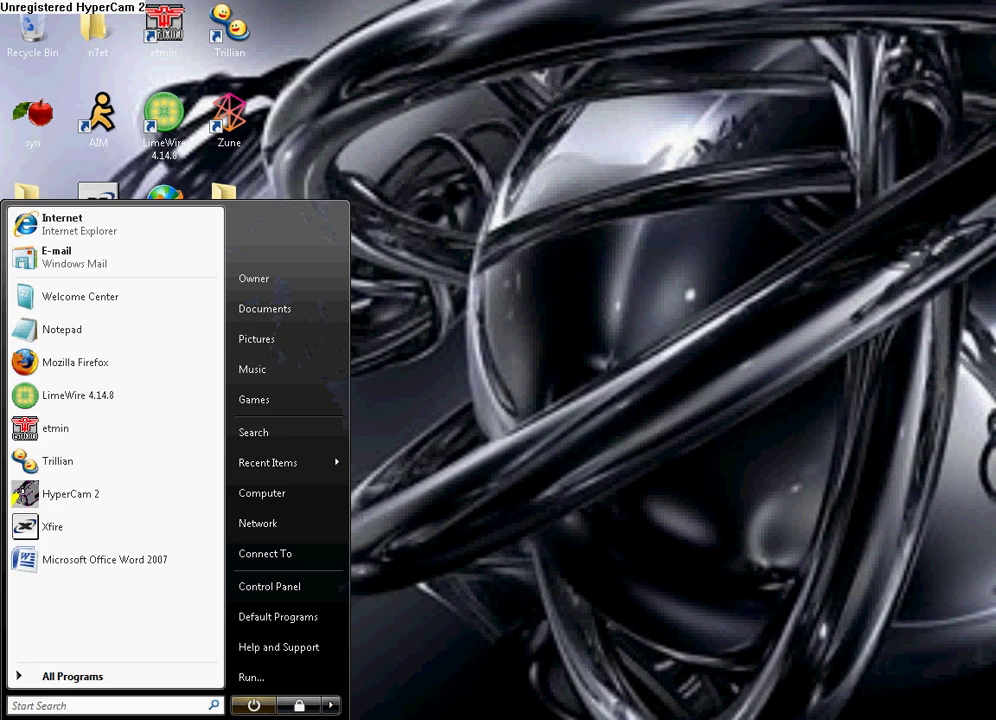
key(Escape)
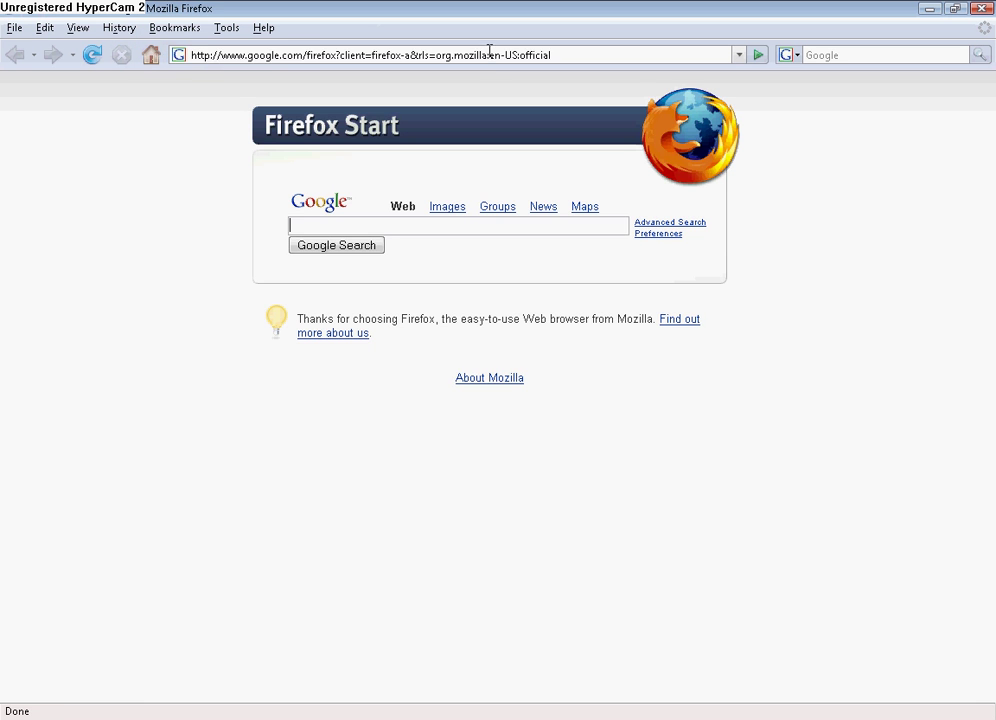
click(491, 53)
text(192)
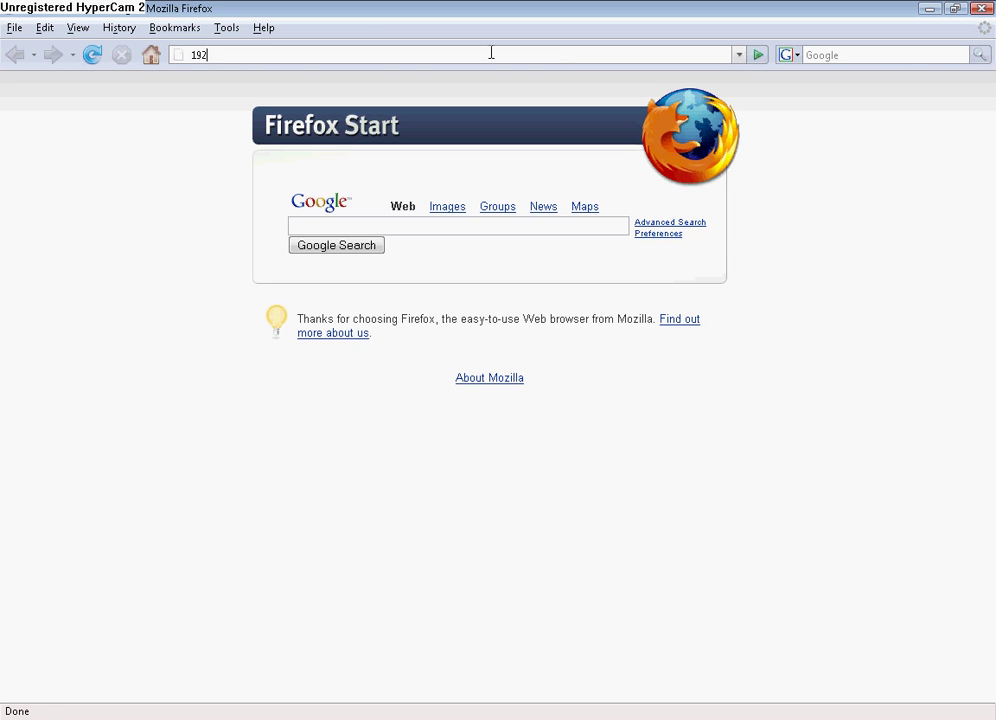
text(.168.1.1)
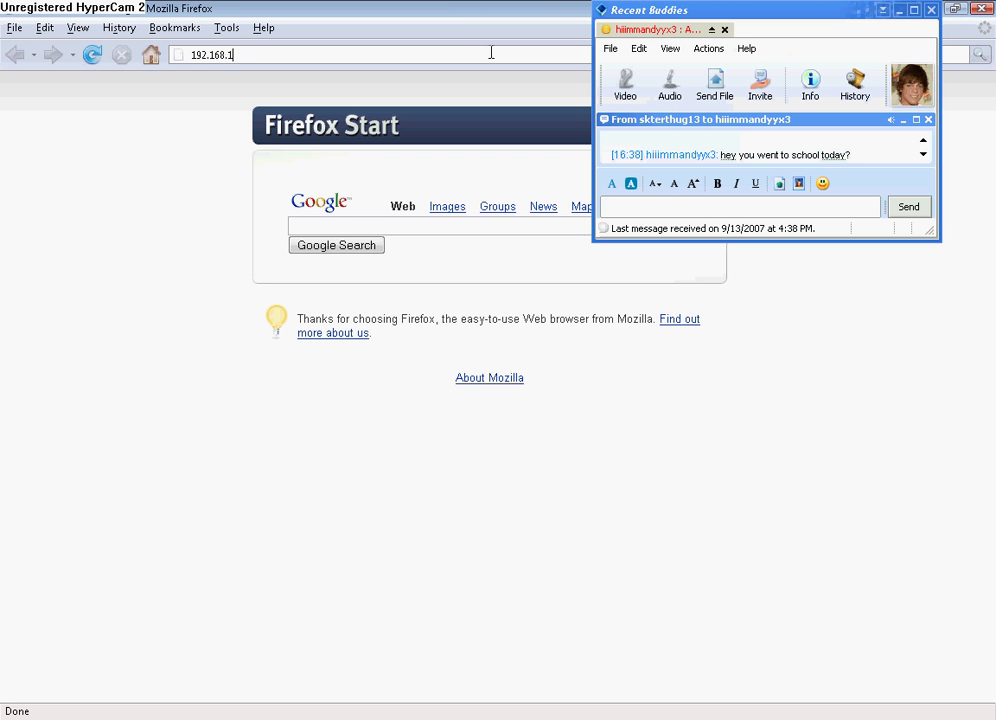
- Send the chat replies 'no' and 'it was closed', then load 192.168.1.1 in Firefox
click(793, 207)
text(no)
key(Return)
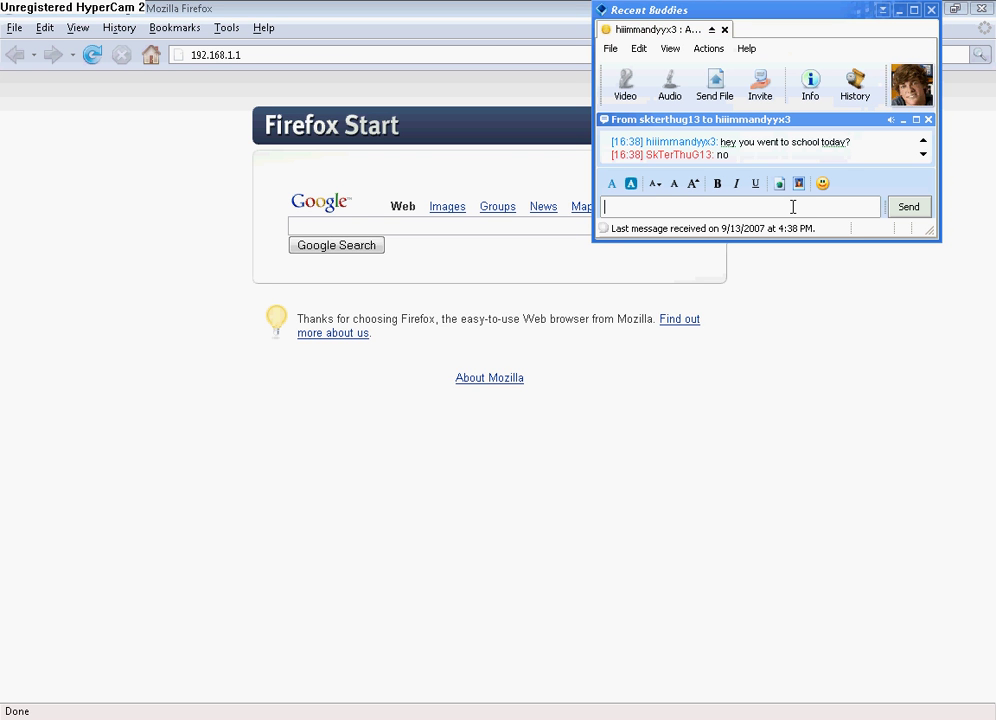
text(it was close)
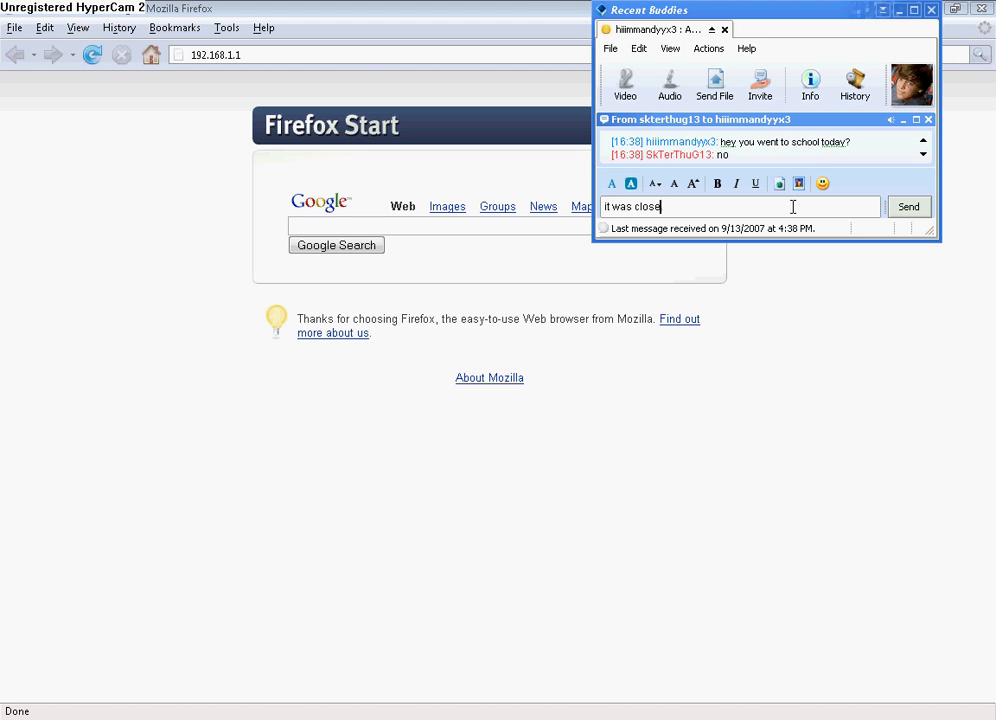
text(d)
key(Return)
click(551, 8)
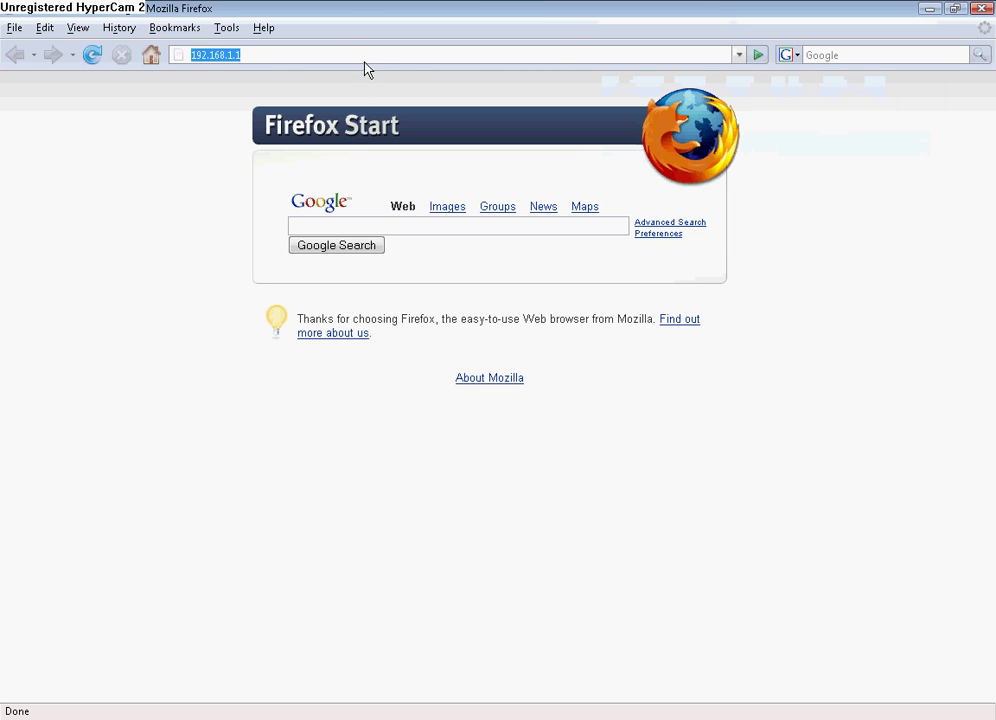
key(Return)
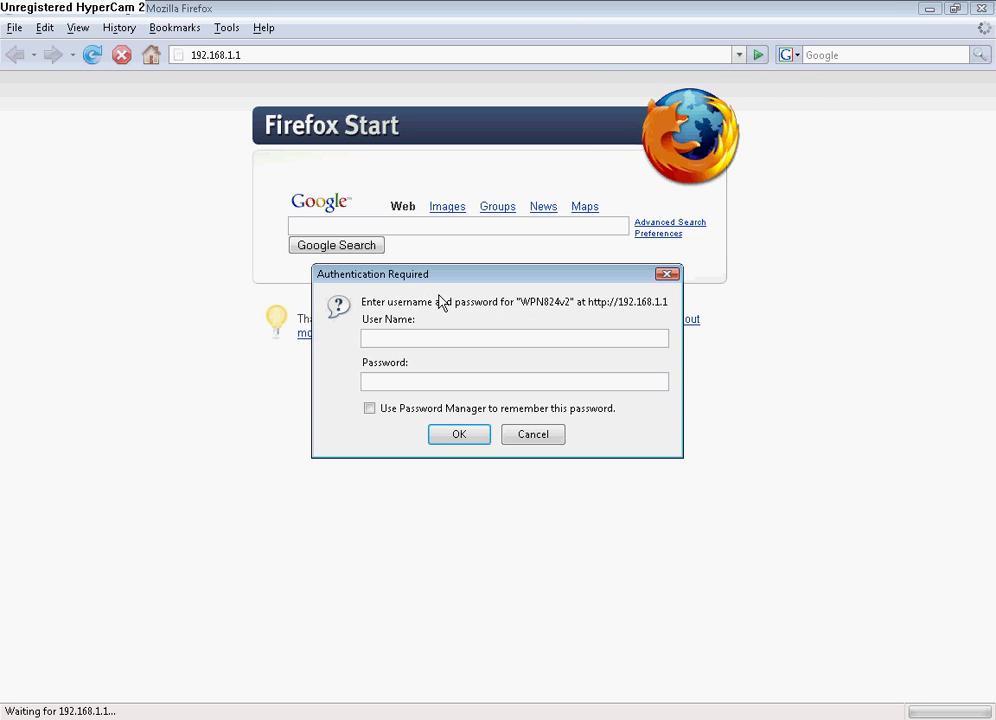
- Enter the router username and submit the login to reach the Firmware Upgrade Assistant page
text(admin)
click(484, 438)
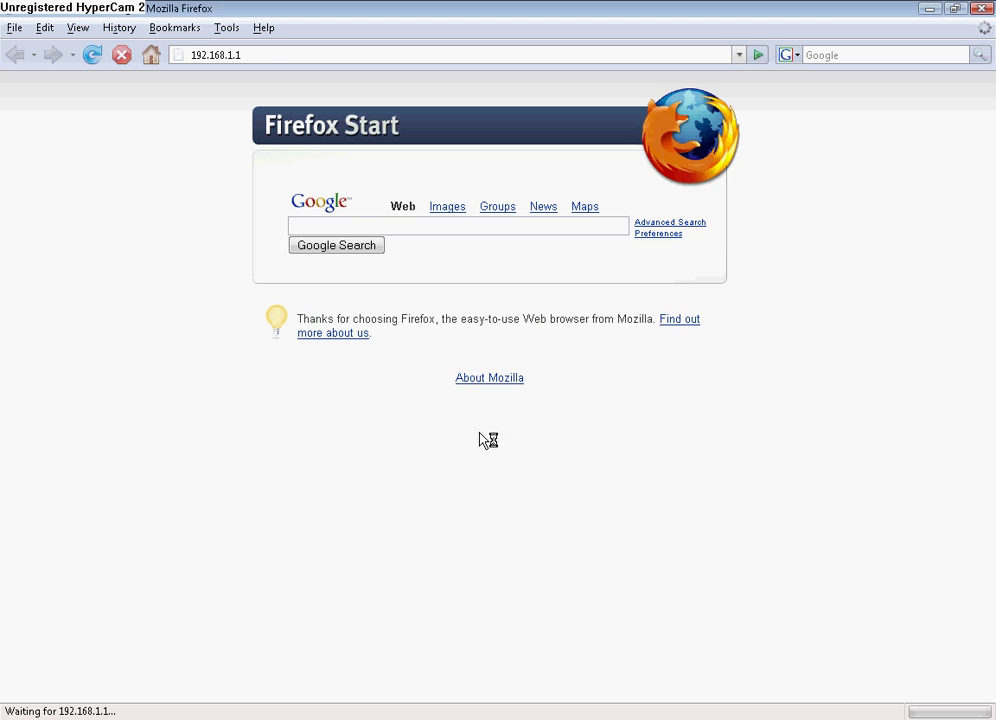
scroll(140, 540, down, 3)
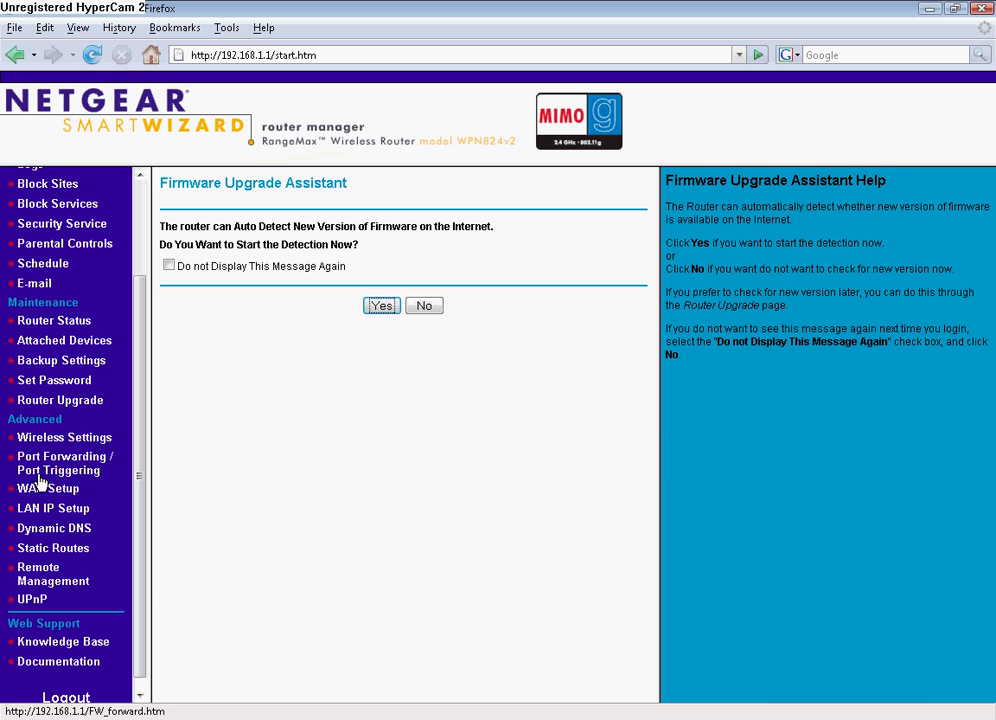
- Open Port Forwarding / Port Triggering and bring up the Add Custom Service form
click(66, 470)
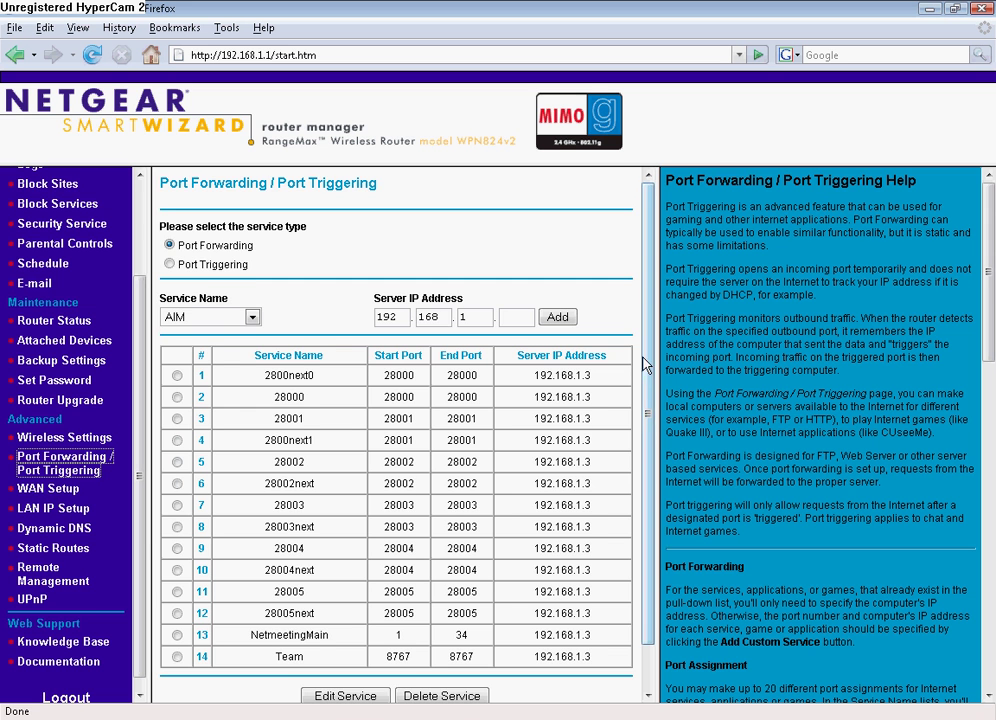
scroll(647, 416, down, 1)
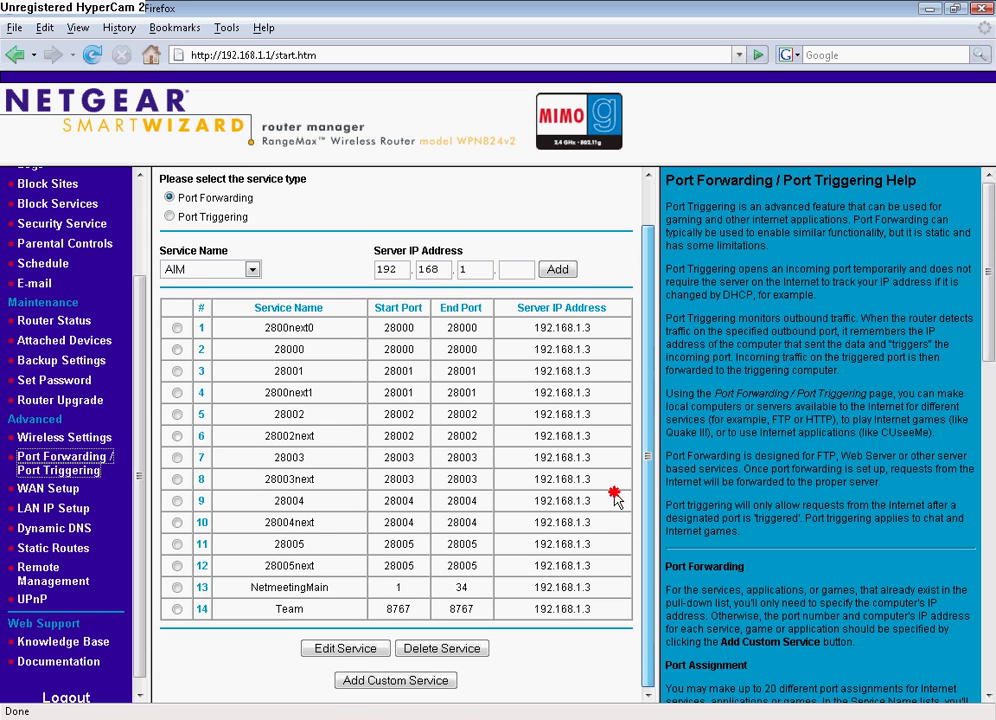
click(385, 682)
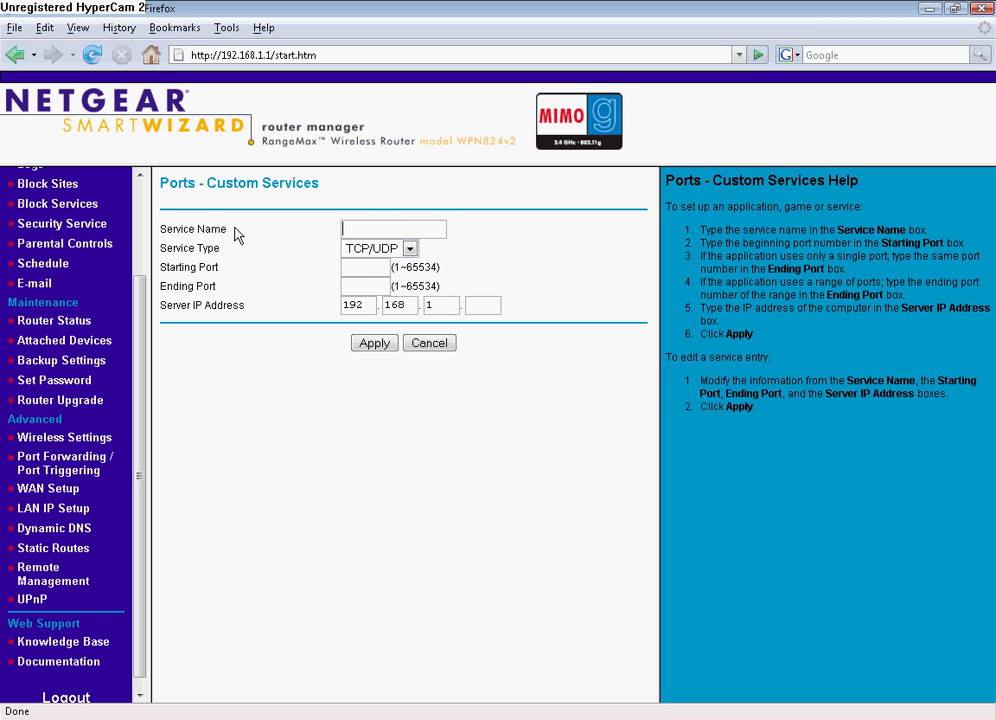
- Check the Starting/Ending Port fields and Service Type choices, keep TCP/UDP, then cancel the form
click(349, 265)
click(353, 284)
click(410, 252)
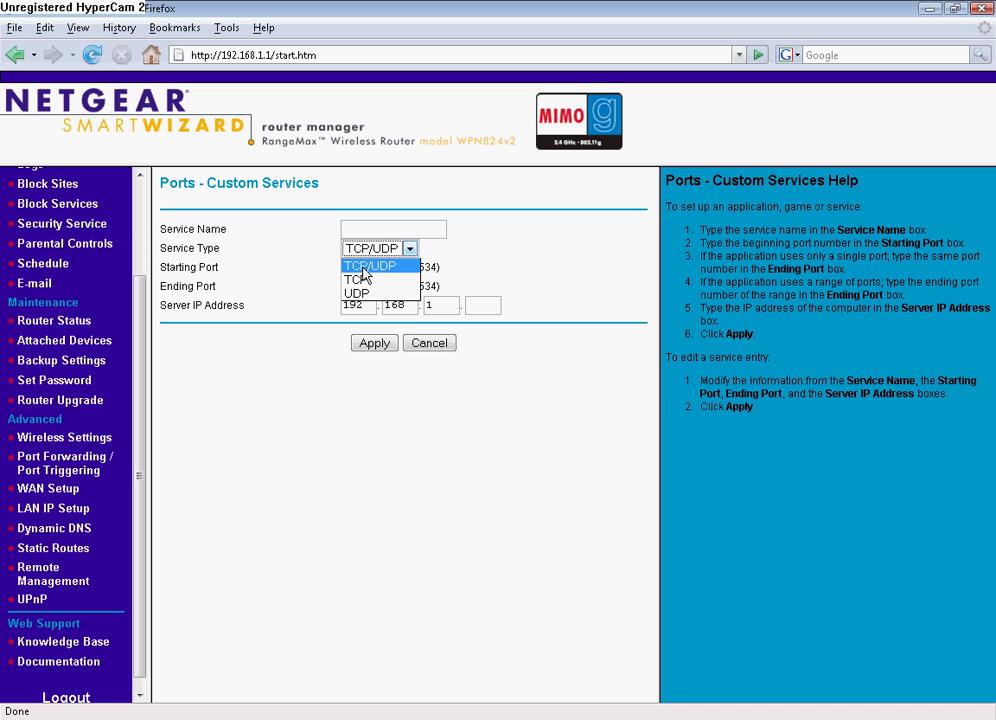
click(394, 263)
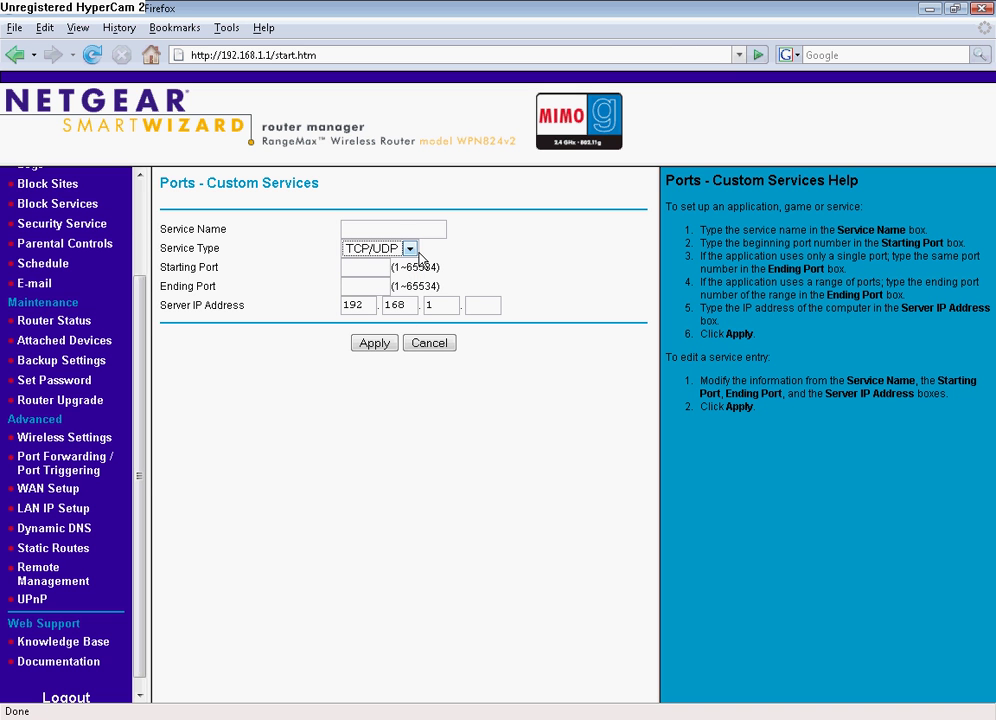
click(412, 254)
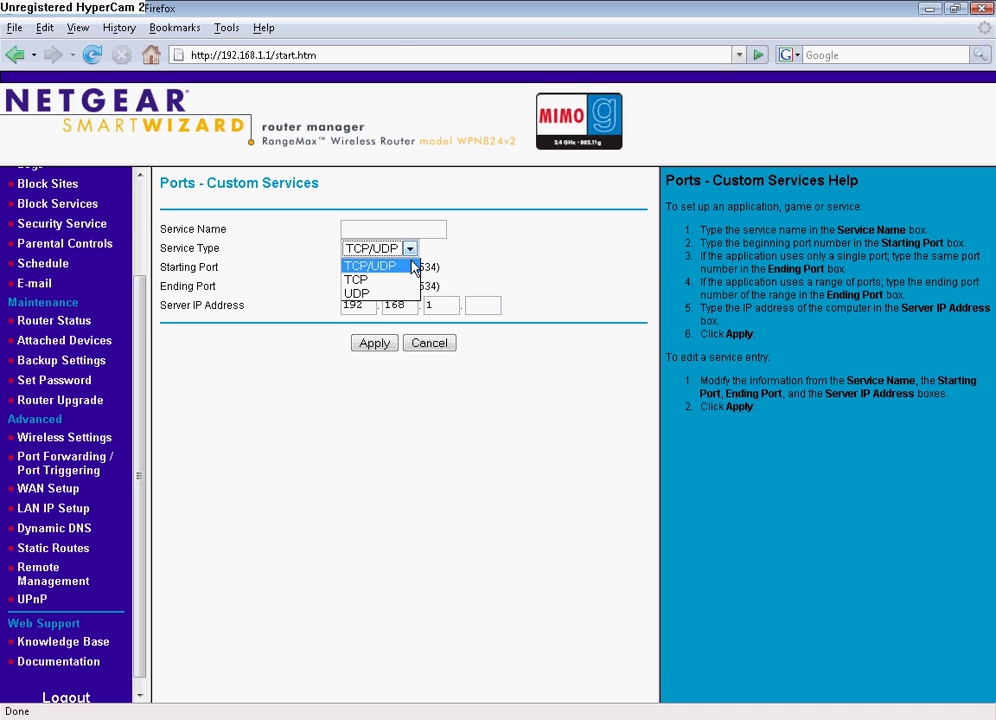
click(405, 418)
click(433, 347)
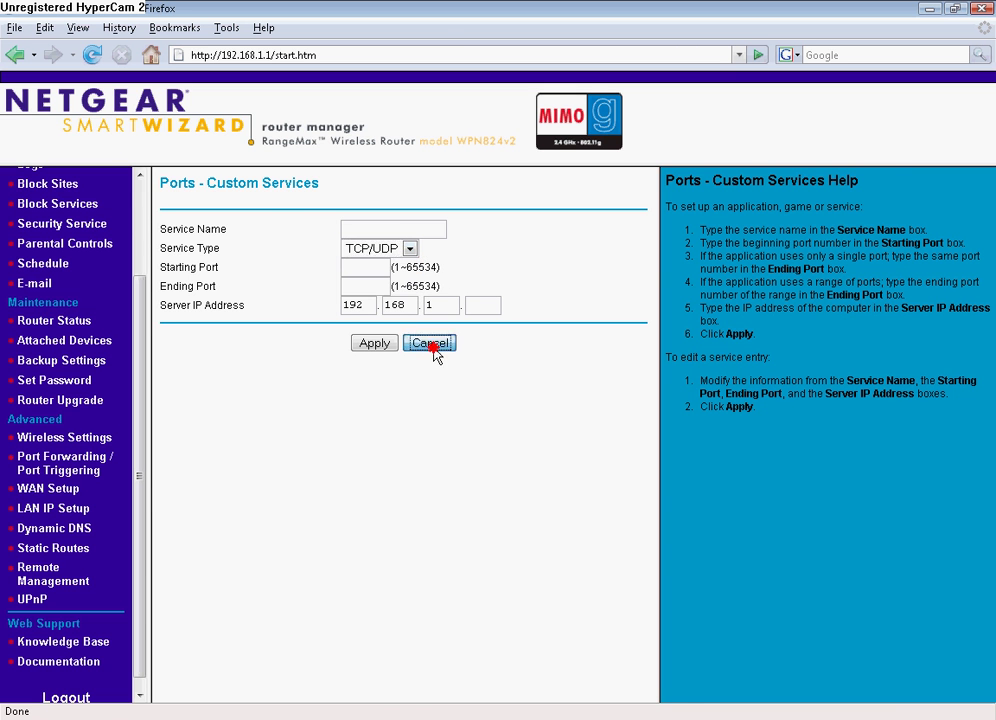
- Delete the entries 2800next0, 28000, 28001, 2800next1 and 28002 from the top of the list
click(177, 375)
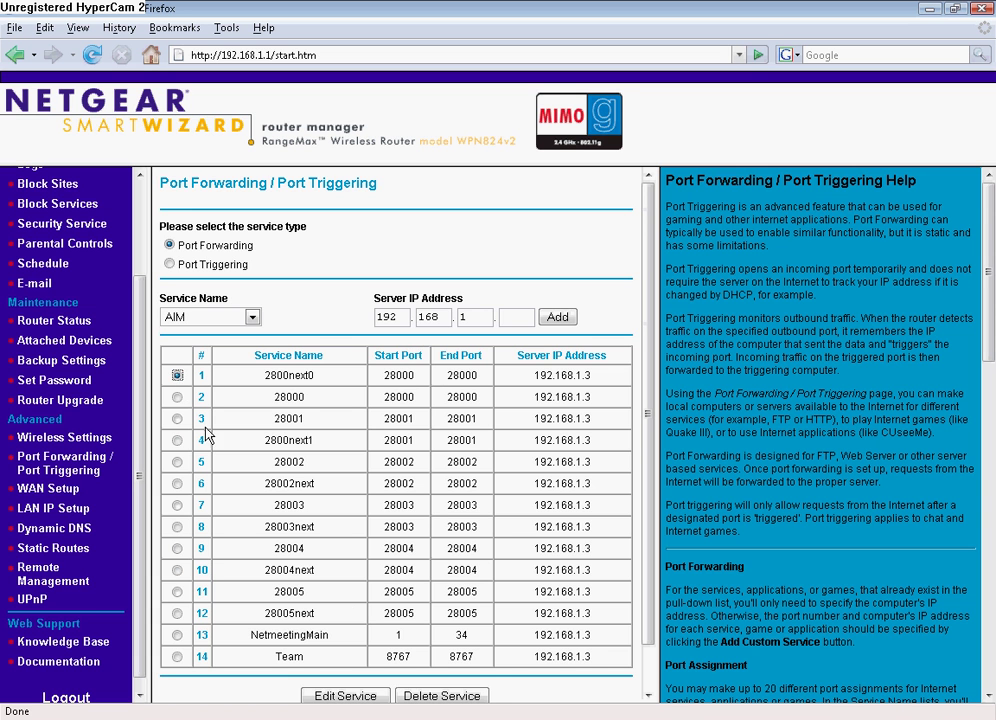
click(478, 693)
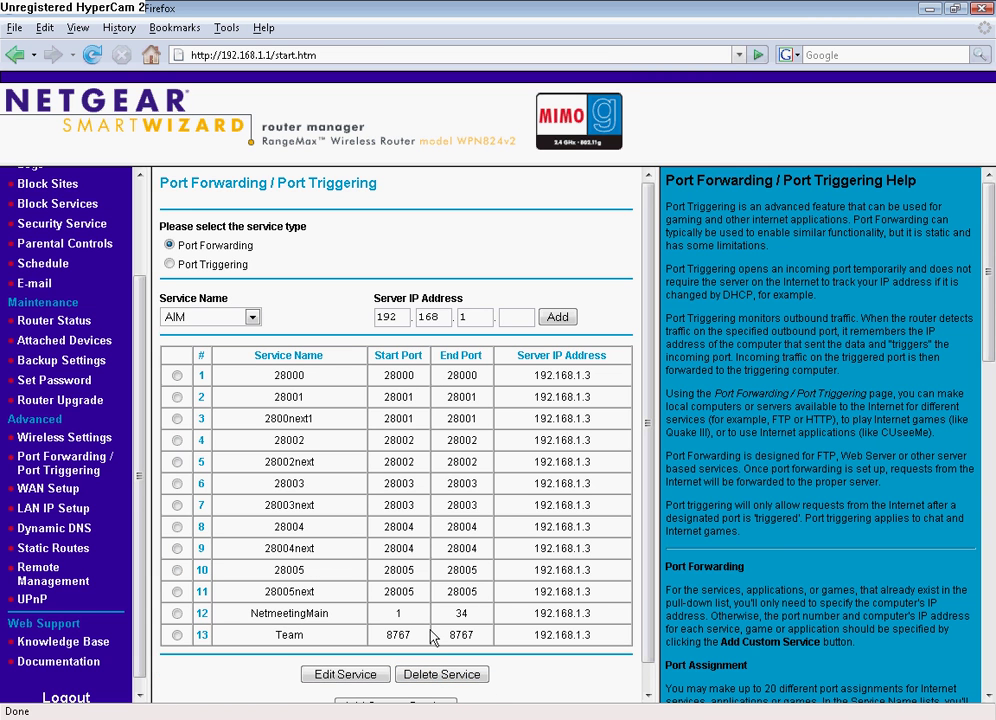
click(178, 376)
click(438, 676)
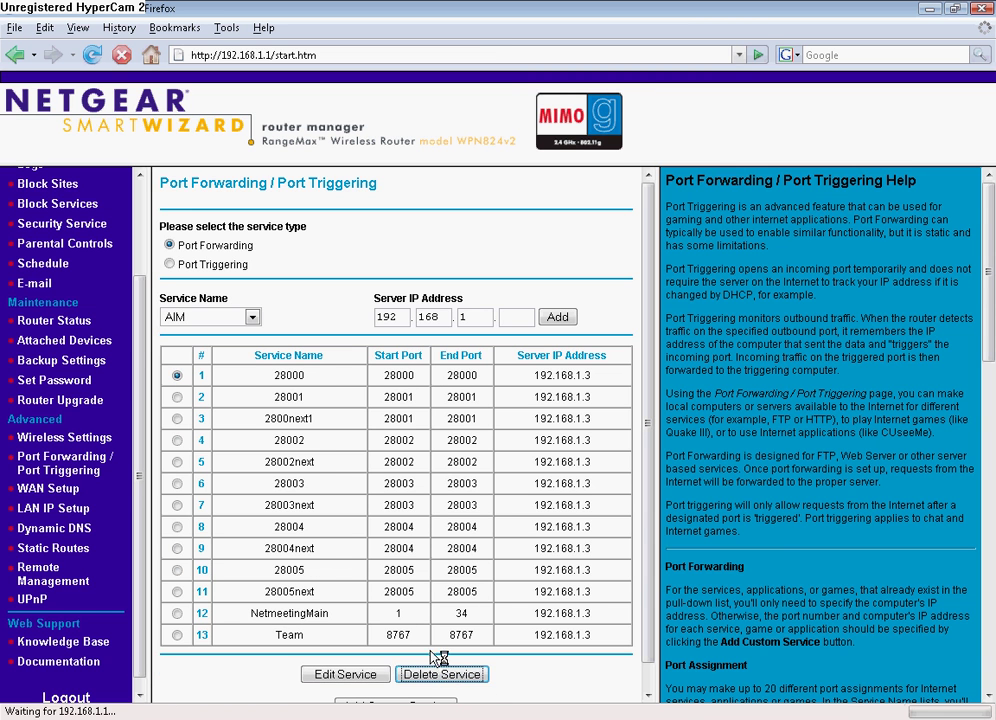
click(177, 375)
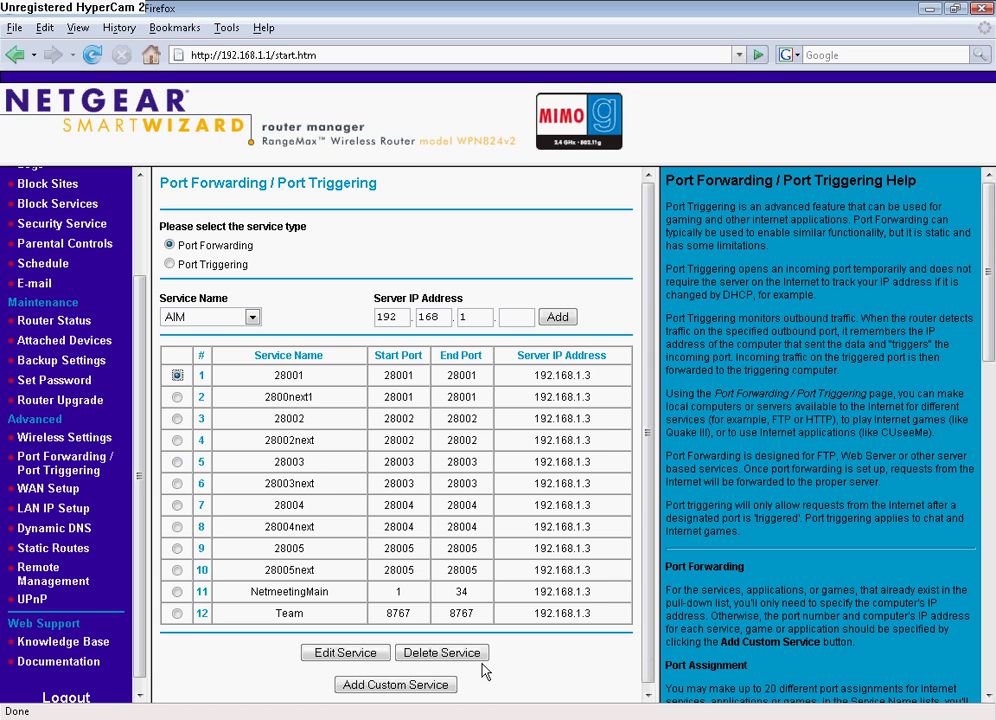
click(447, 652)
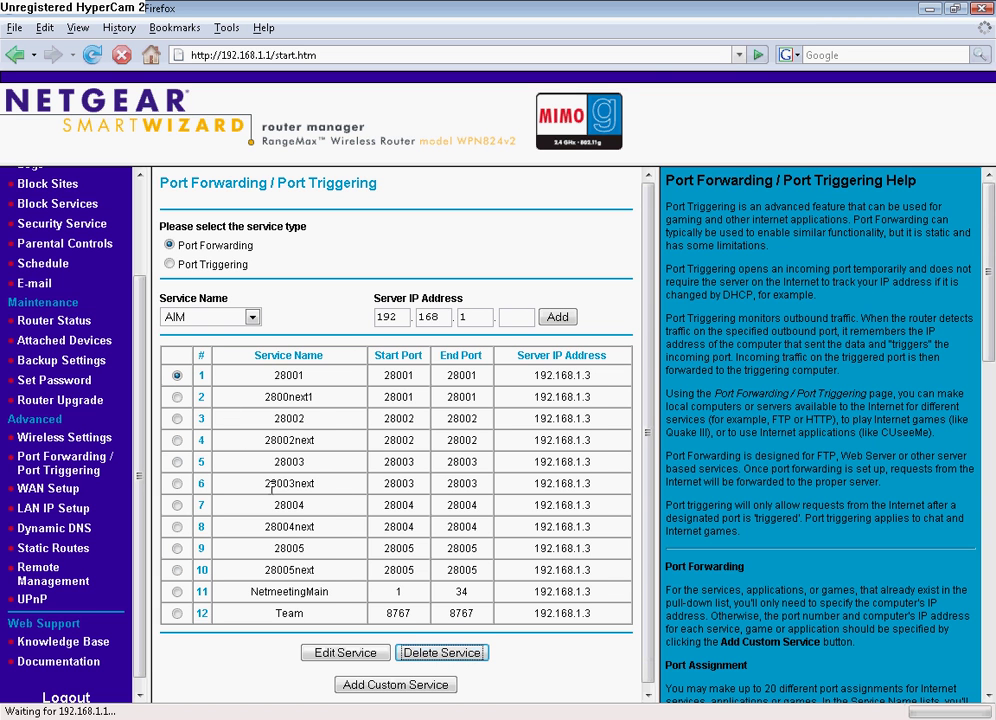
click(177, 375)
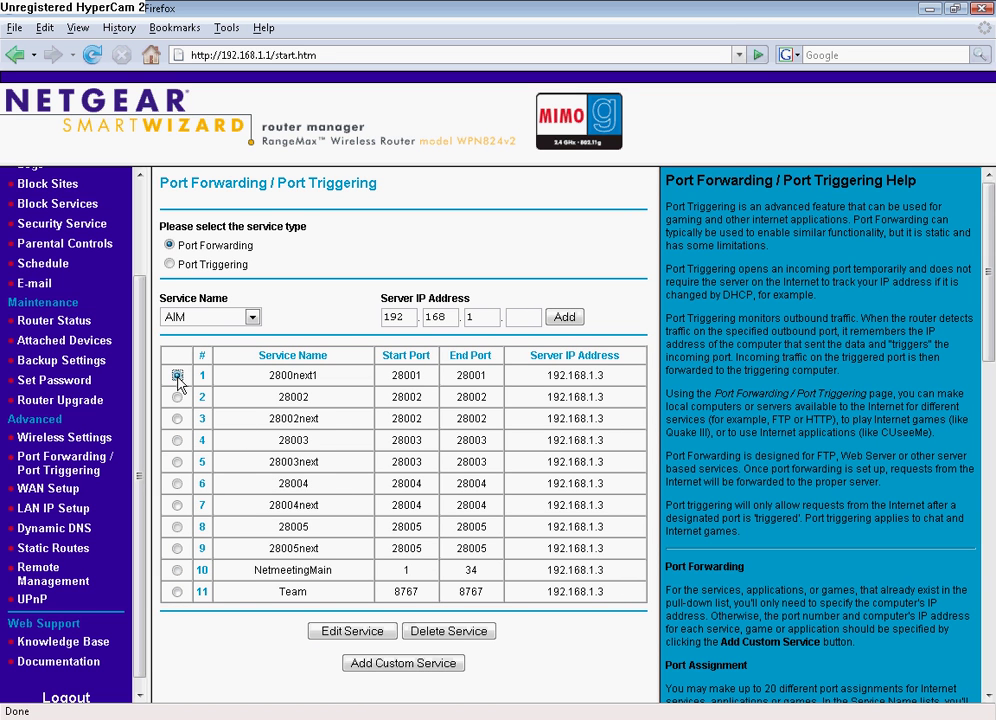
click(488, 632)
click(177, 375)
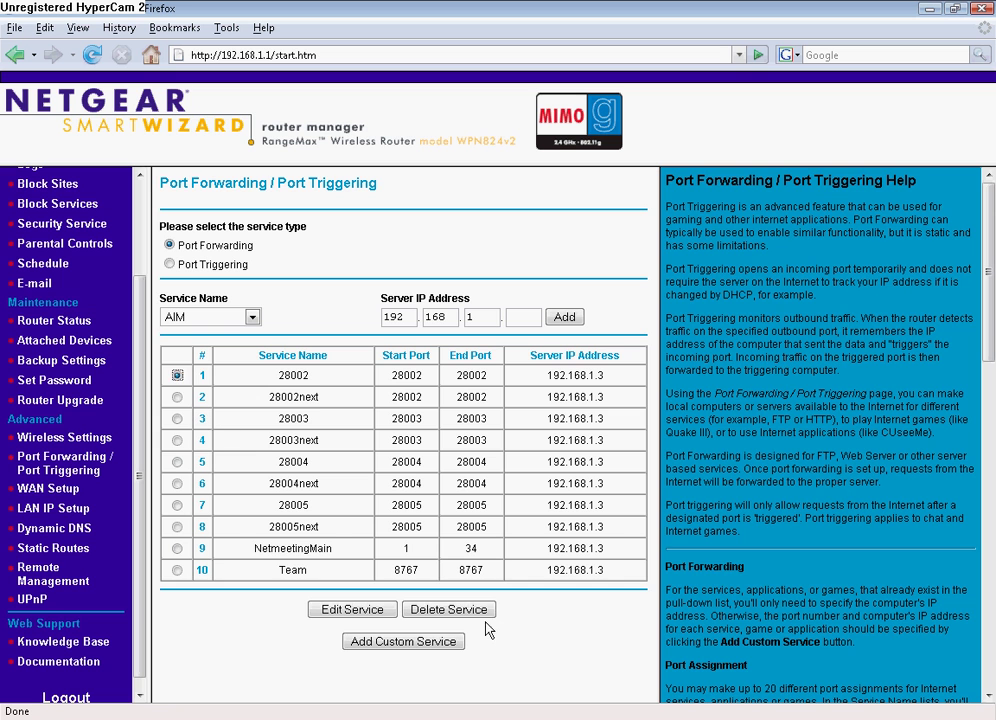
click(450, 609)
- Delete 28002next, 28003, 28003next and 28004, then select 28004next
click(177, 375)
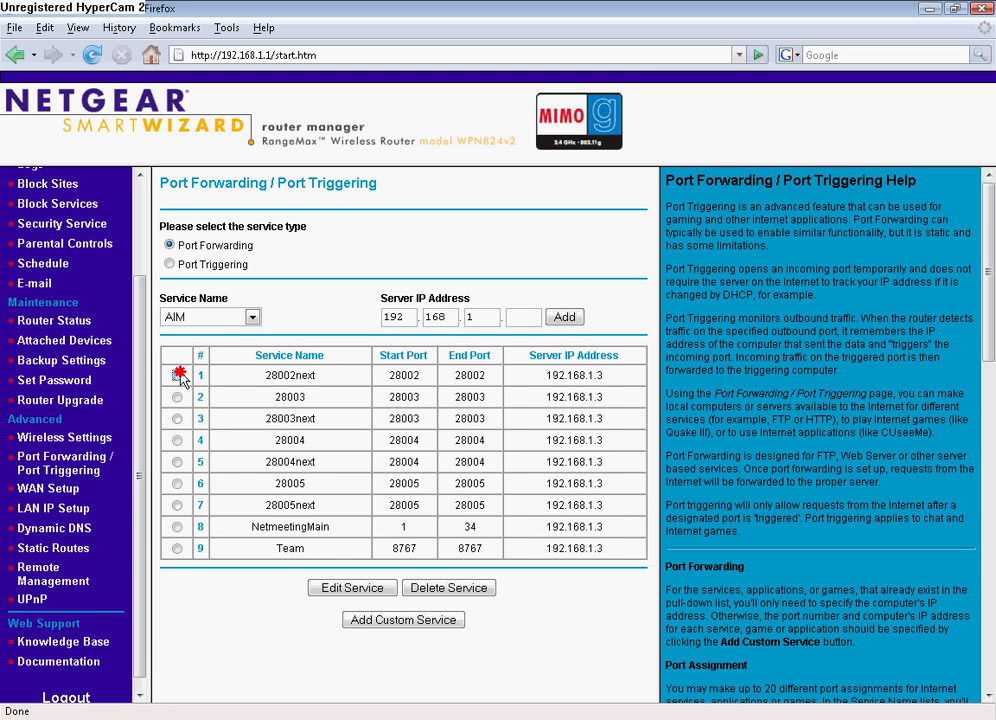
click(428, 584)
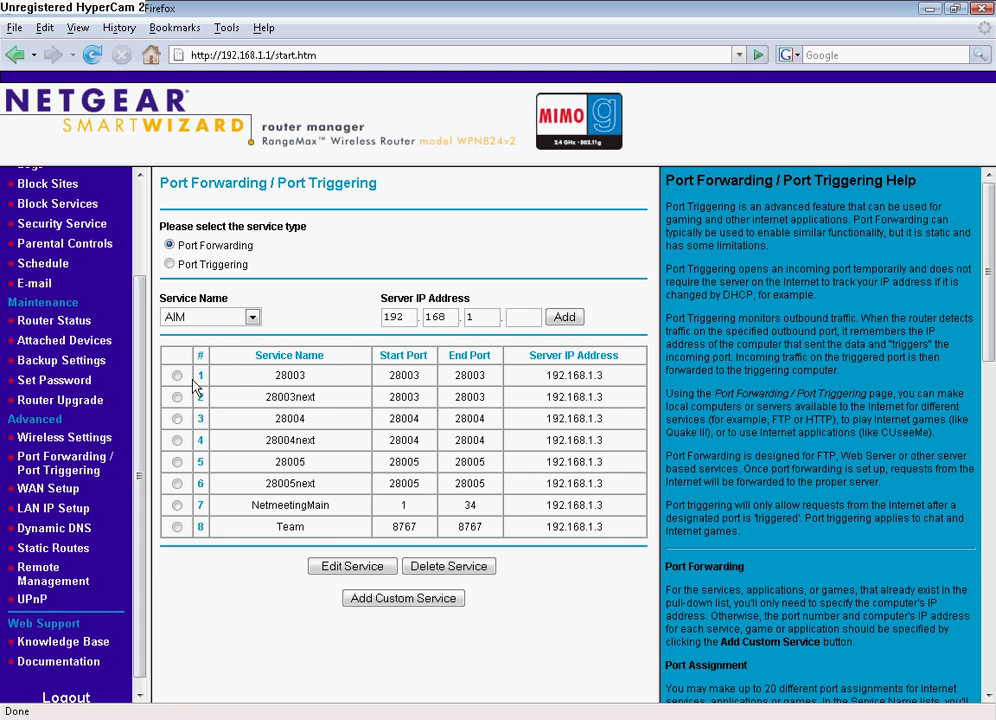
click(177, 375)
click(452, 566)
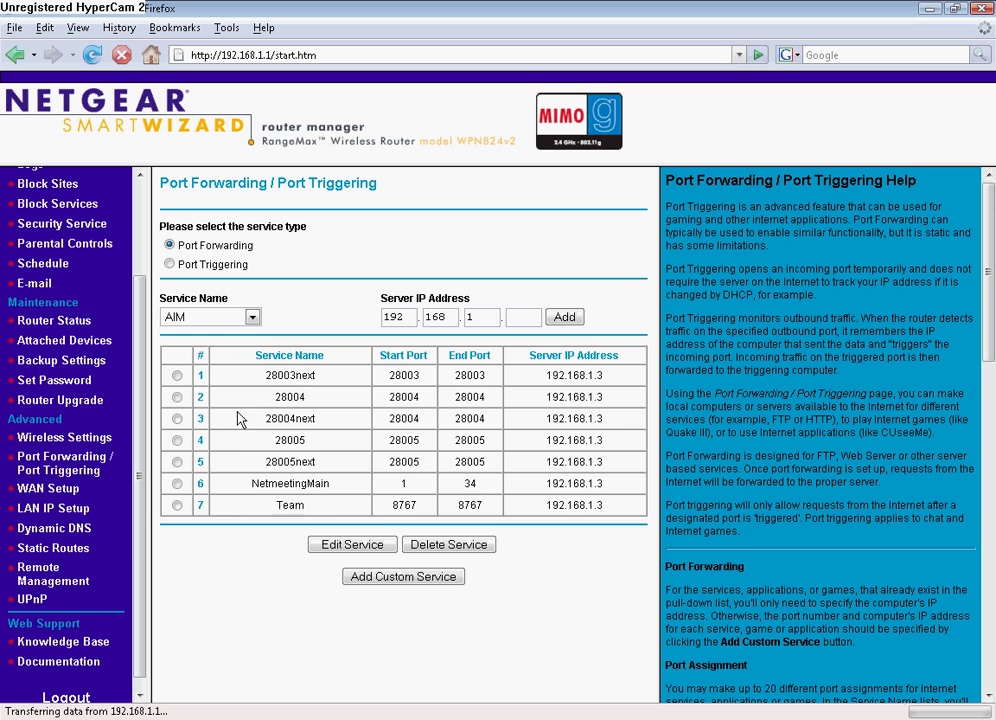
click(177, 375)
click(440, 544)
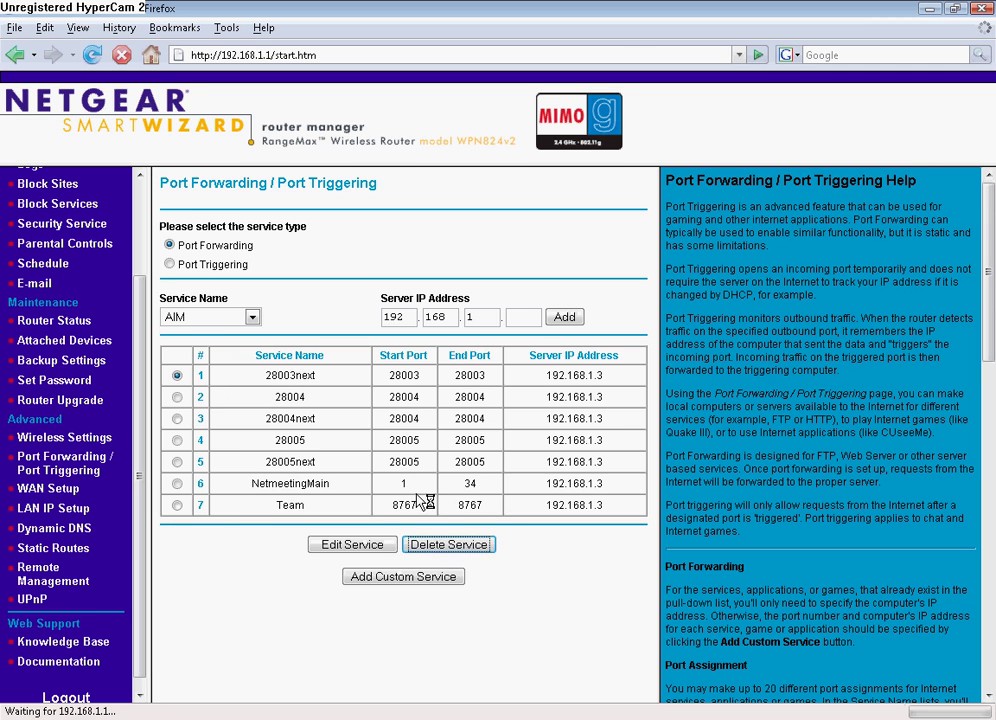
click(177, 375)
click(438, 523)
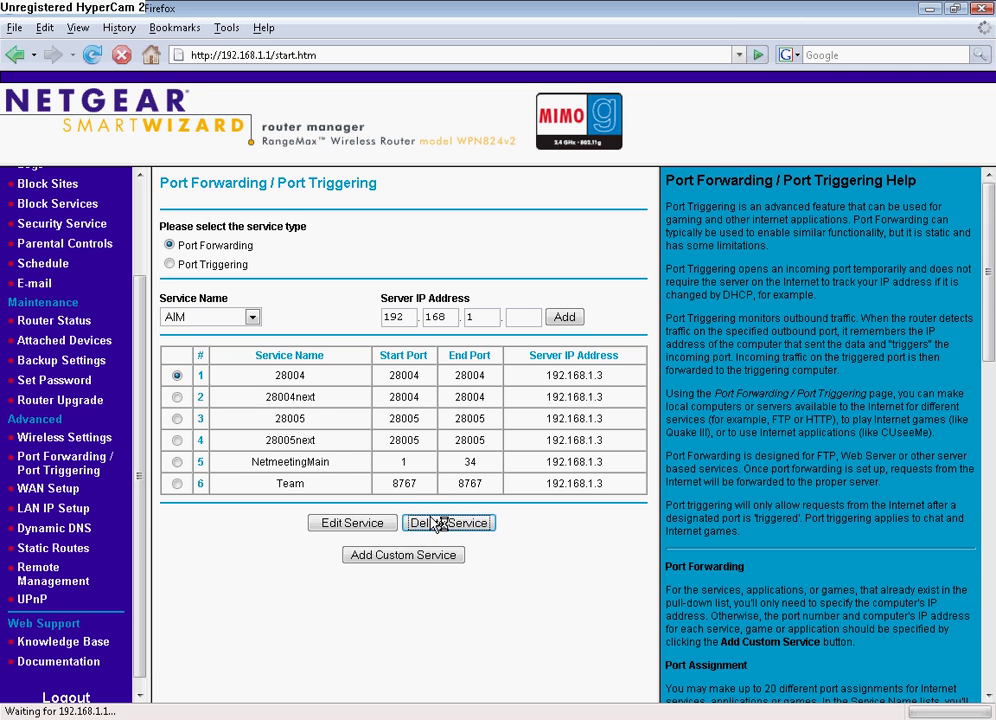
click(177, 375)
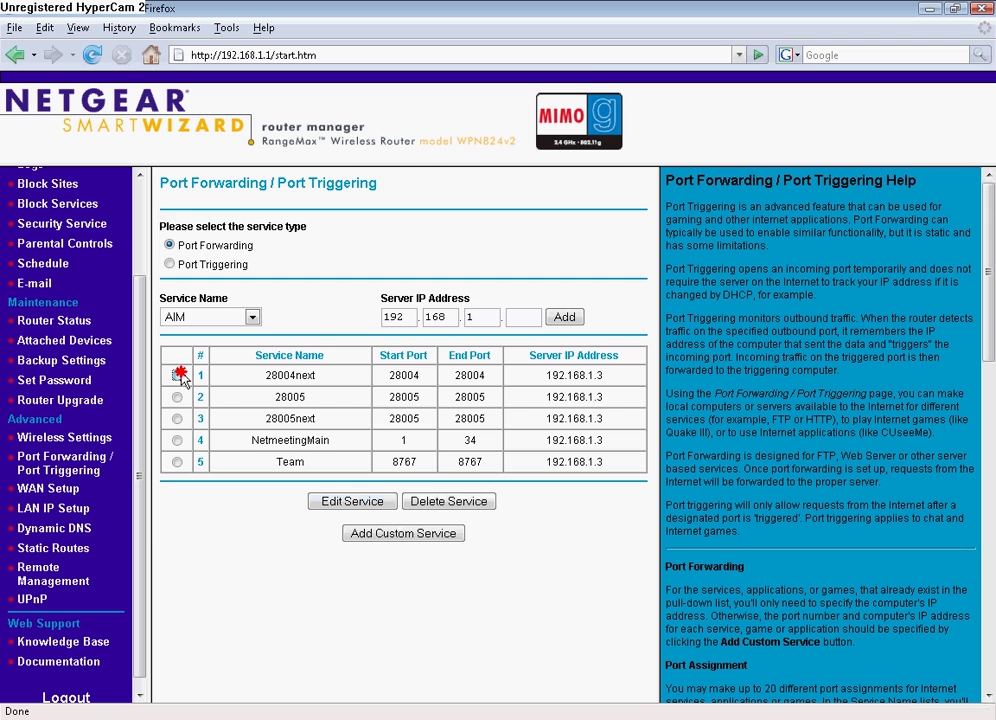